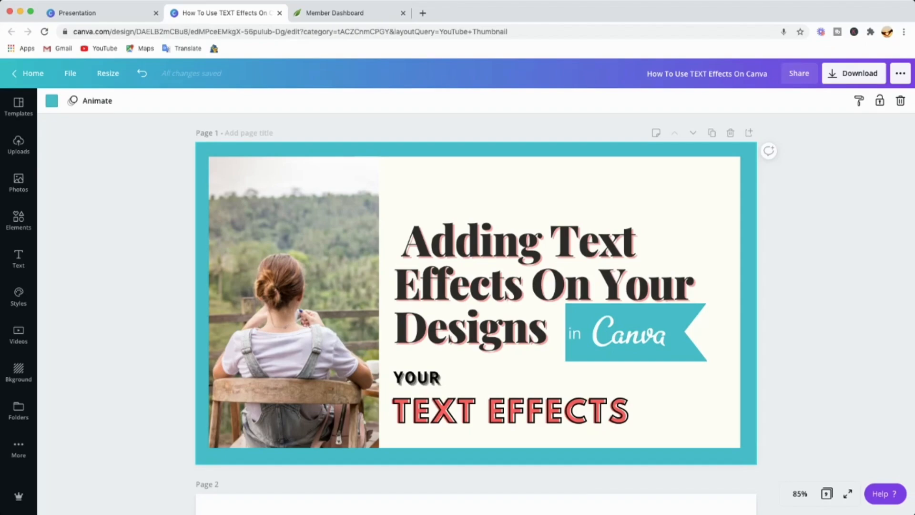
Open the text effects options for the NO EFFECTS heading on page 2
scroll(731, 378, down, 10)
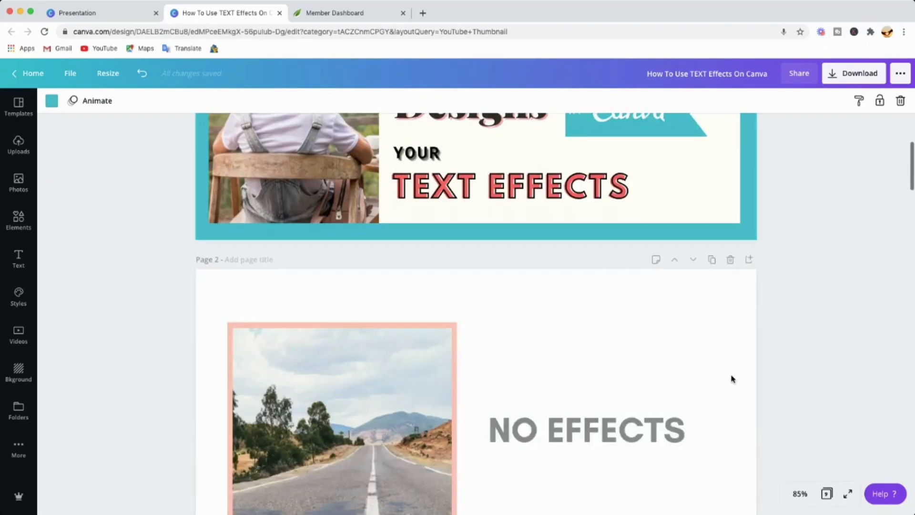
scroll(732, 379, up, 2)
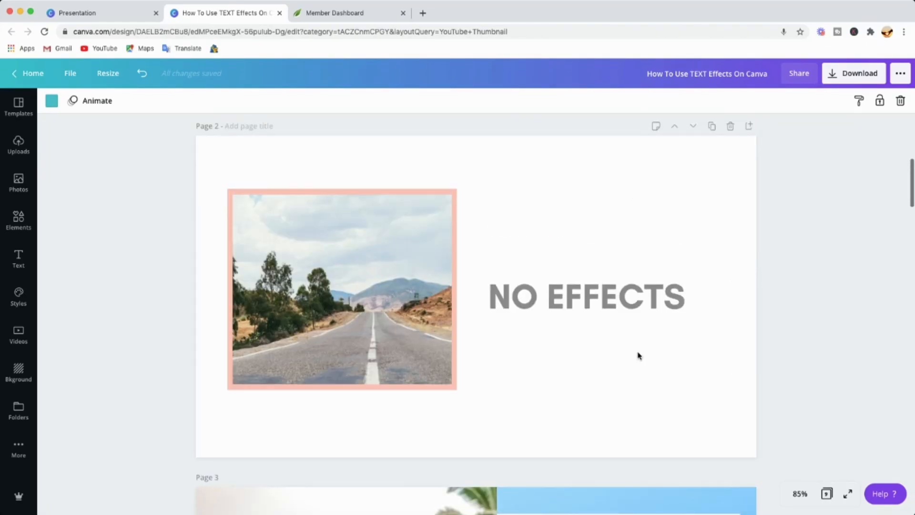
click(600, 301)
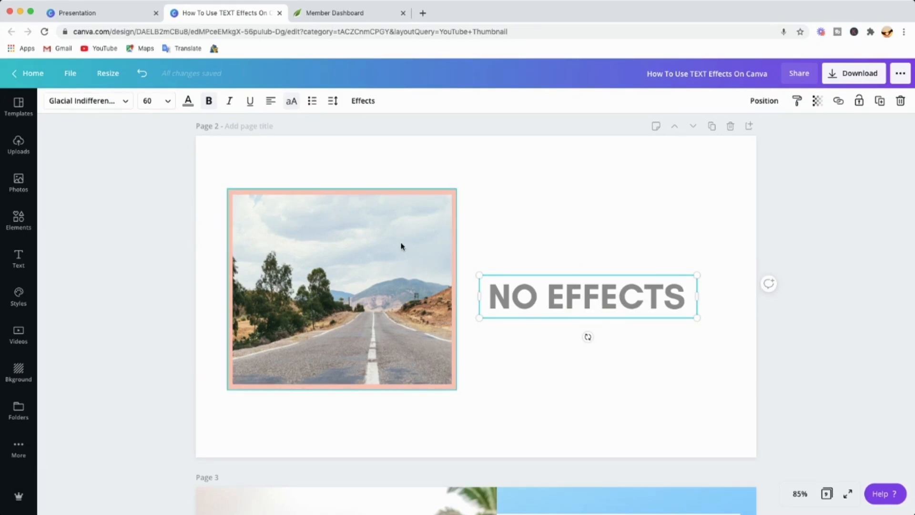
click(365, 101)
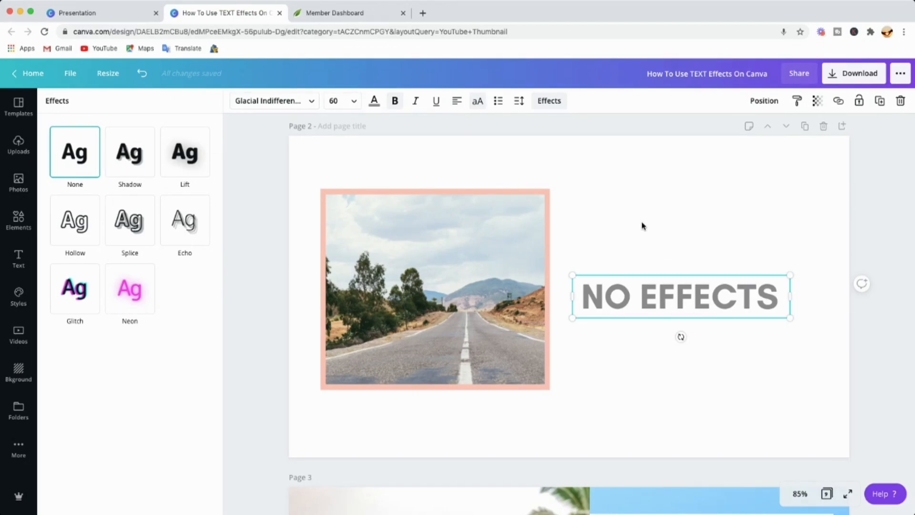
scroll(640, 223, down, 3)
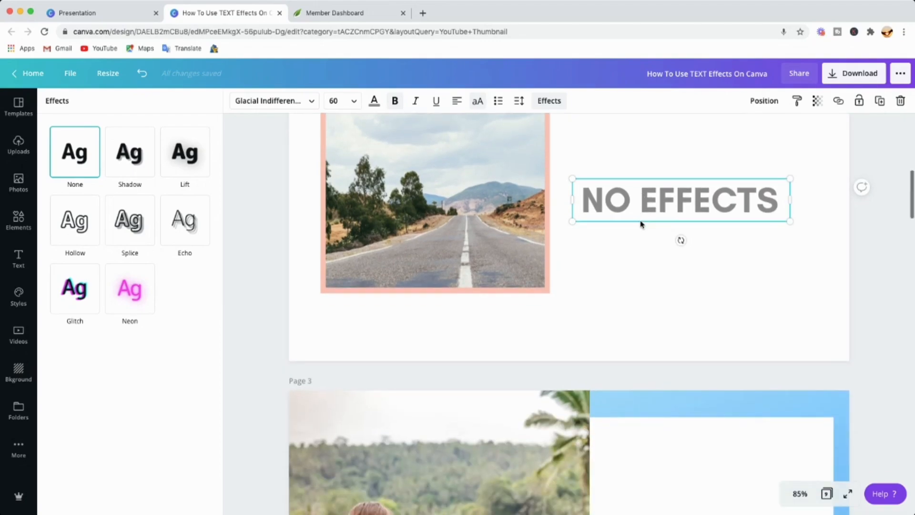
scroll(647, 258, up, 2)
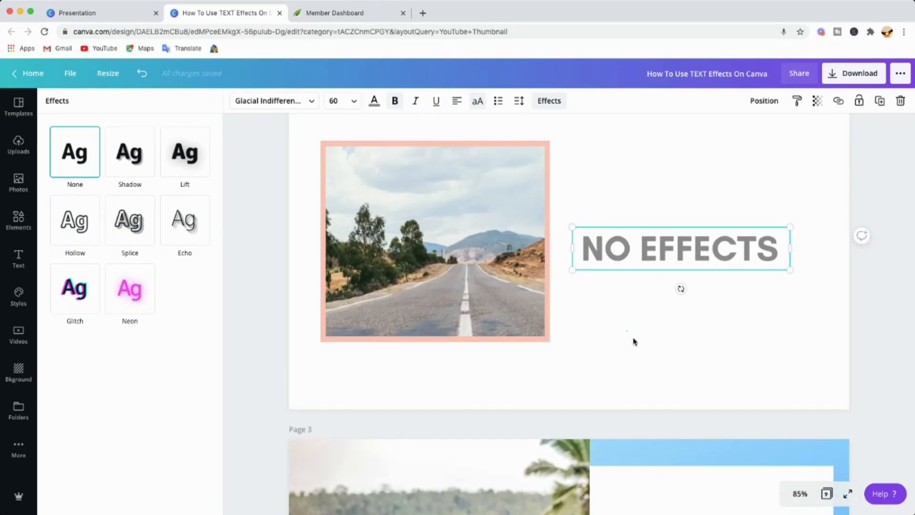
scroll(632, 336, down, 4)
scroll(617, 309, up, 4)
Reapply the Shadow effect to the SHADOW text on page 3 with offset 53, direction -107, blur 37 and transparency 43
scroll(616, 310, down, 5)
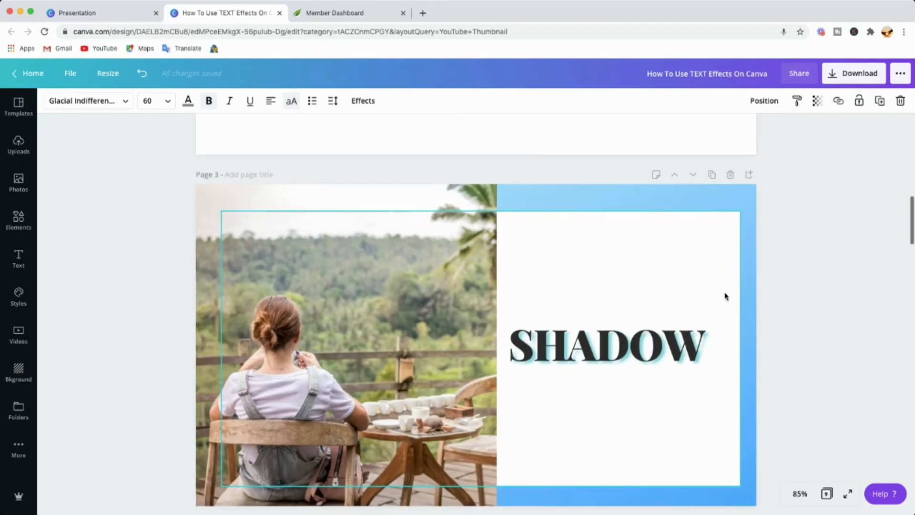
click(661, 293)
click(640, 347)
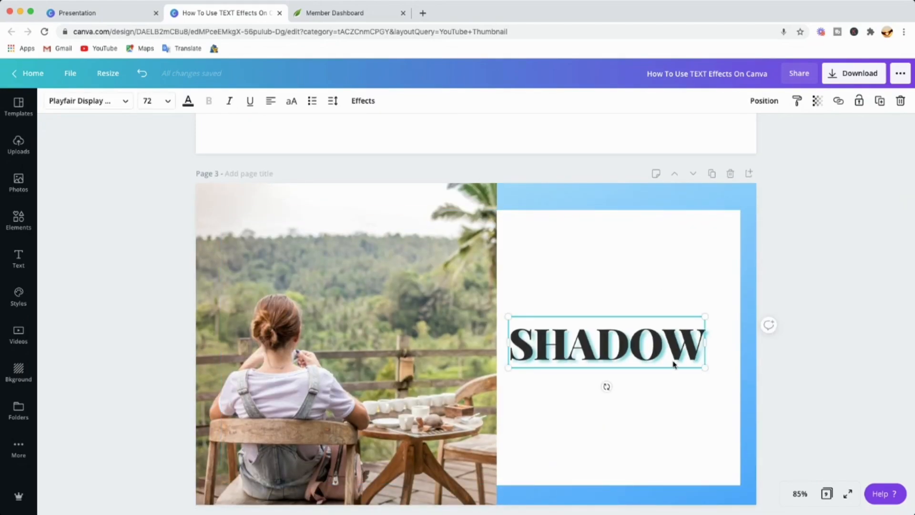
click(368, 105)
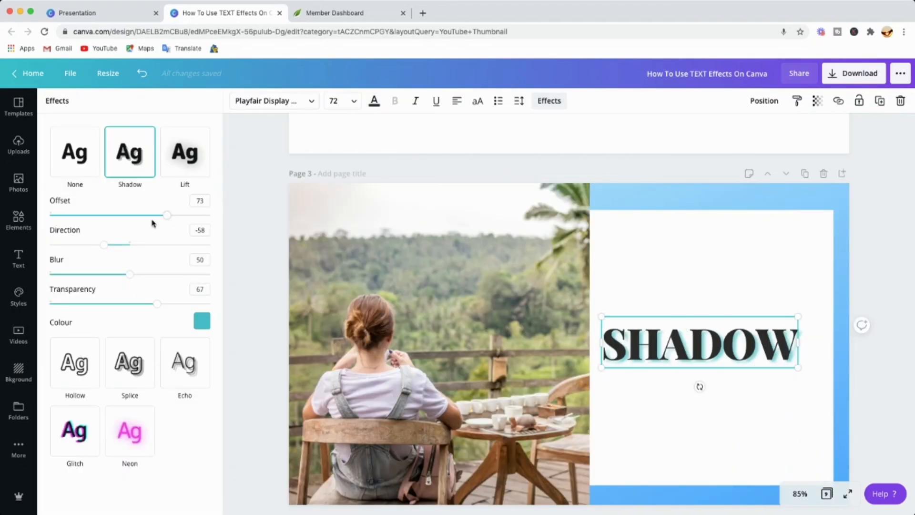
click(128, 166)
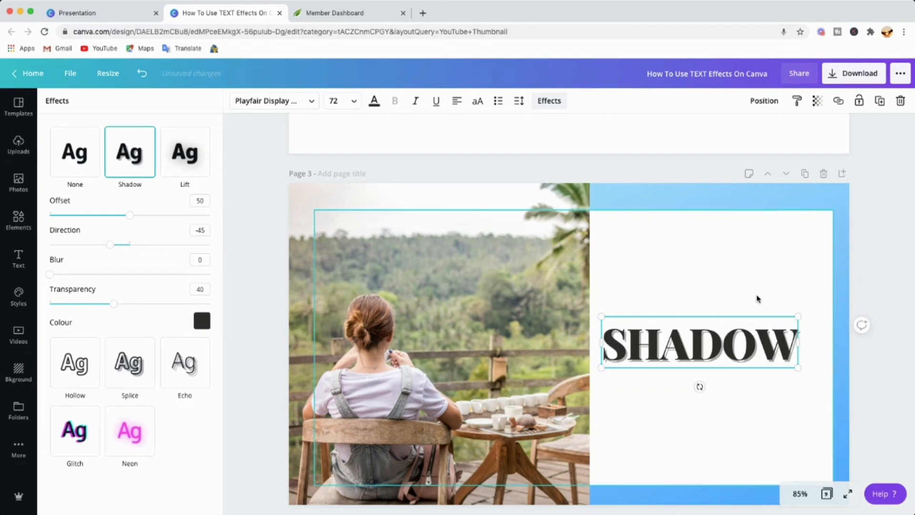
drag(129, 215, 83, 245)
drag(54, 277, 118, 304)
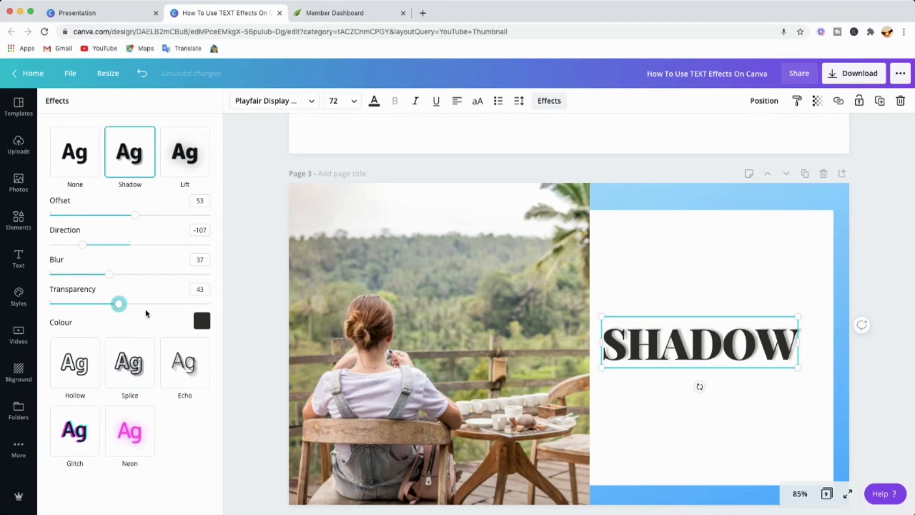
Try several document colours on the SHADOW text's shadow, including teal, lime, pink and peach, and settle on blue
click(200, 321)
scroll(143, 400, down, 1)
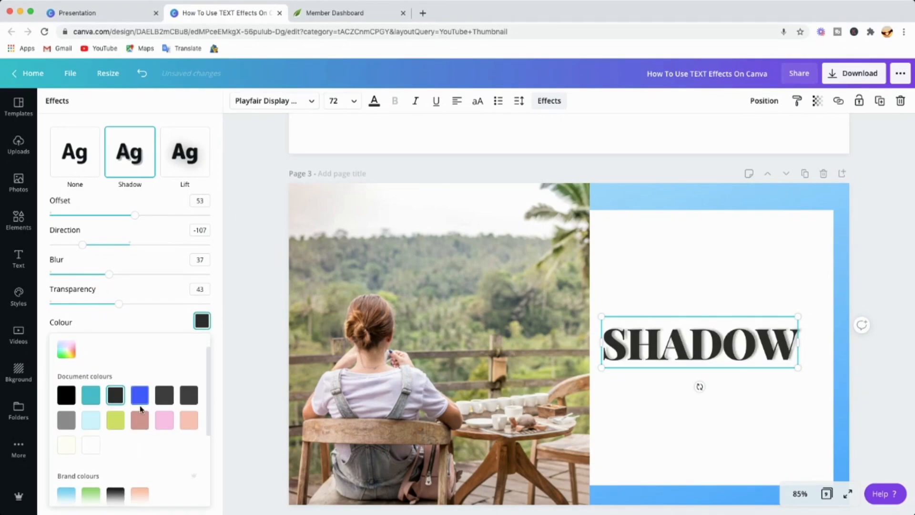
click(139, 395)
click(91, 398)
click(119, 425)
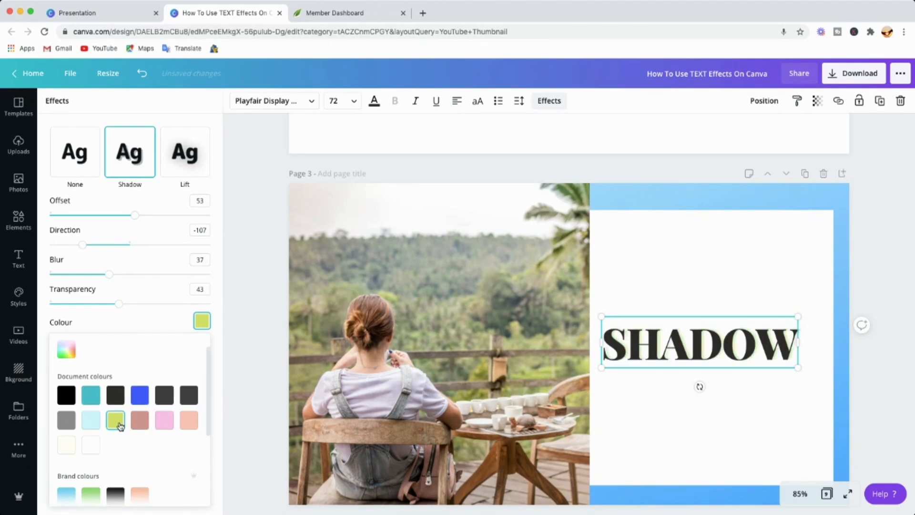
click(137, 423)
click(164, 421)
click(195, 425)
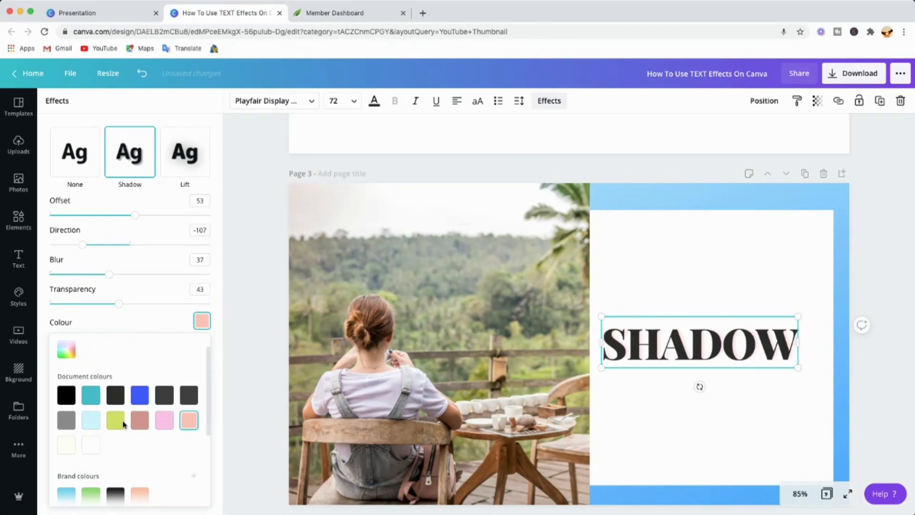
click(140, 394)
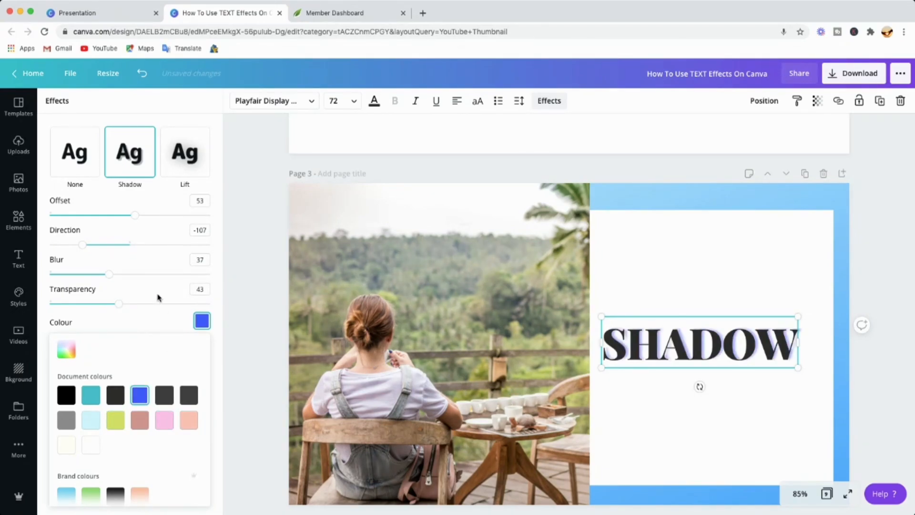
Adjust the SHADOW text's shadow to blur 48, direction -56 and offset 68
mouse_move(111, 275)
mouse_down()
mouse_move(147, 276)
mouse_move(127, 279)
mouse_up()
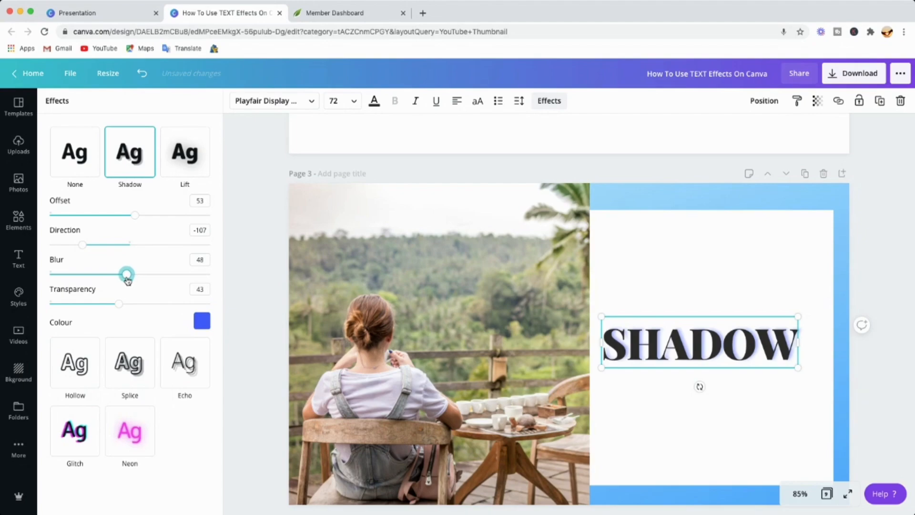
drag(83, 245, 107, 245)
drag(135, 215, 160, 224)
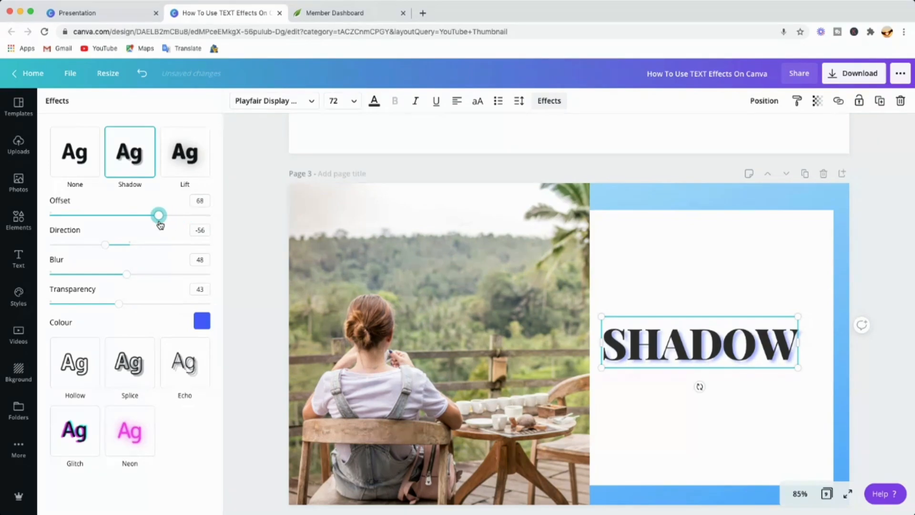
click(612, 272)
Apply the Lift effect to the LIFT text on page 4 with an intensity of 75
scroll(776, 322, down, 3)
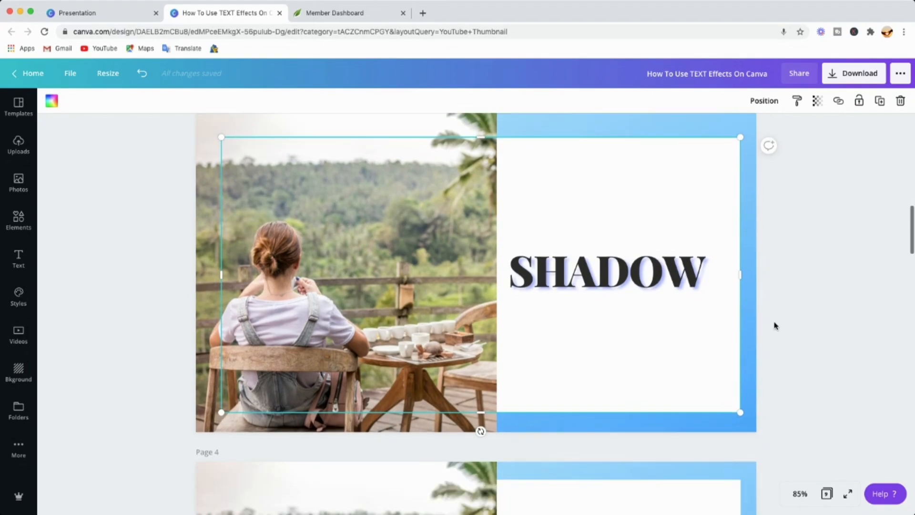
click(763, 336)
scroll(748, 349, down, 8)
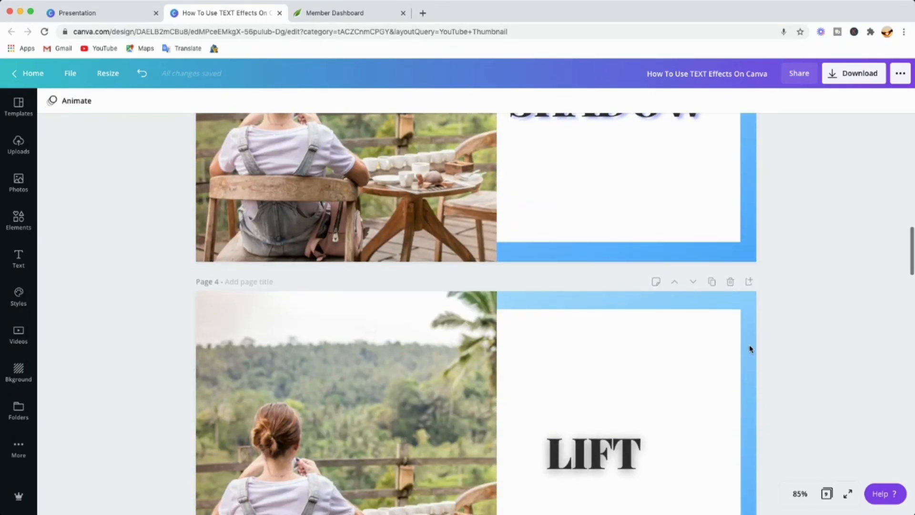
scroll(749, 348, down, 4)
click(648, 337)
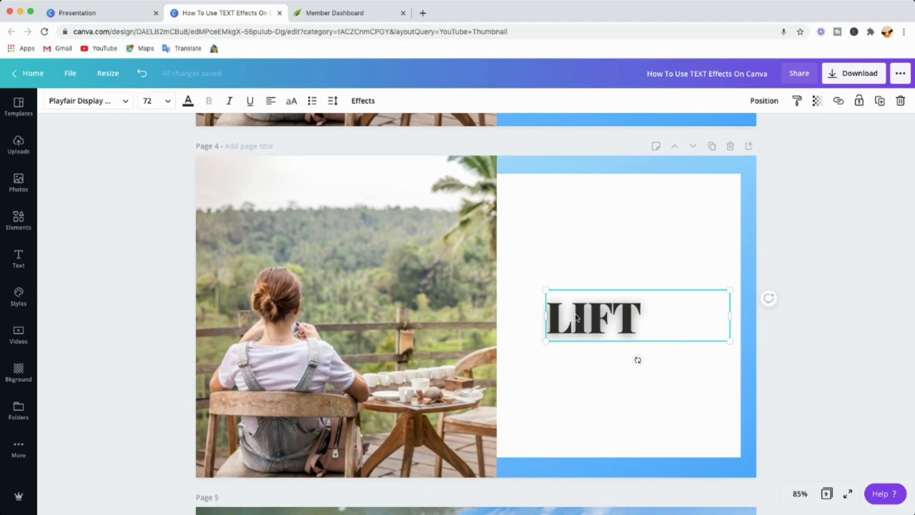
click(363, 102)
click(189, 150)
drag(135, 219, 171, 217)
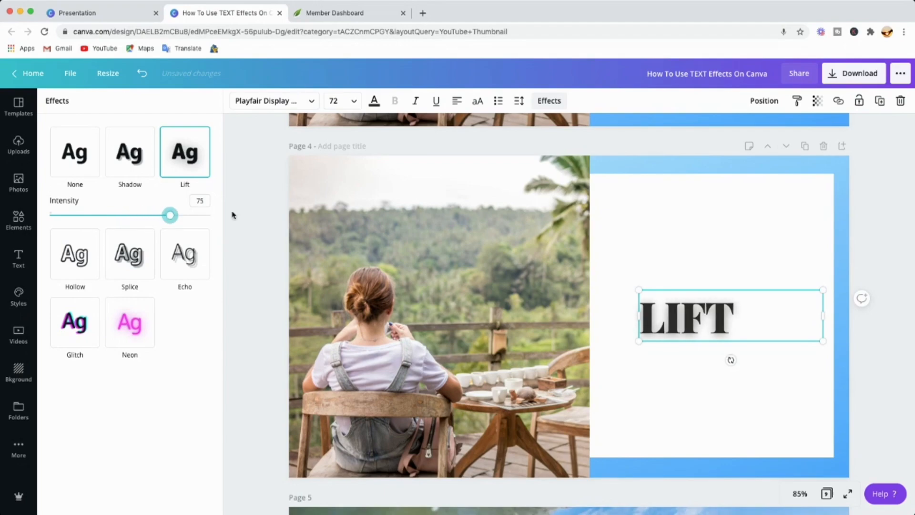
Set the Hollow effect's thickness to 59 for the HOLLOW text on page 5
scroll(607, 301, down, 5)
click(616, 319)
scroll(615, 357, down, 3)
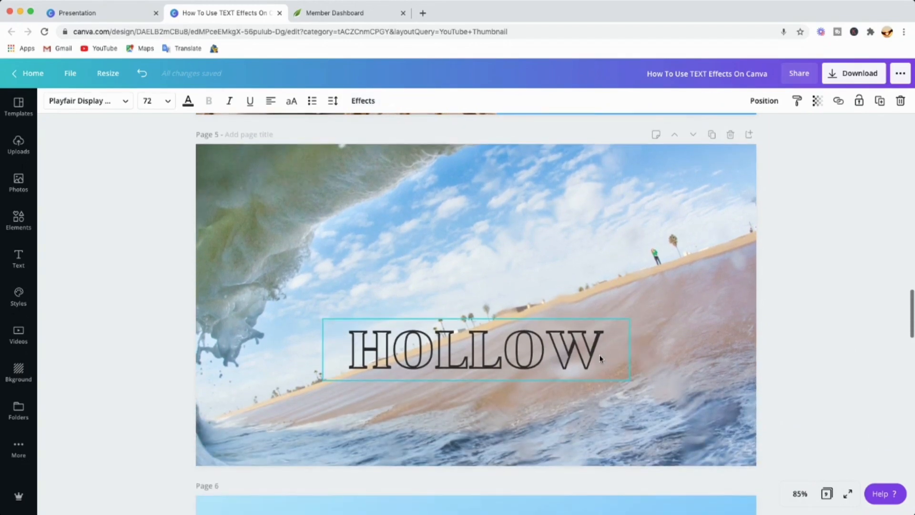
click(567, 345)
scroll(573, 342, up, 5)
scroll(572, 341, down, 6)
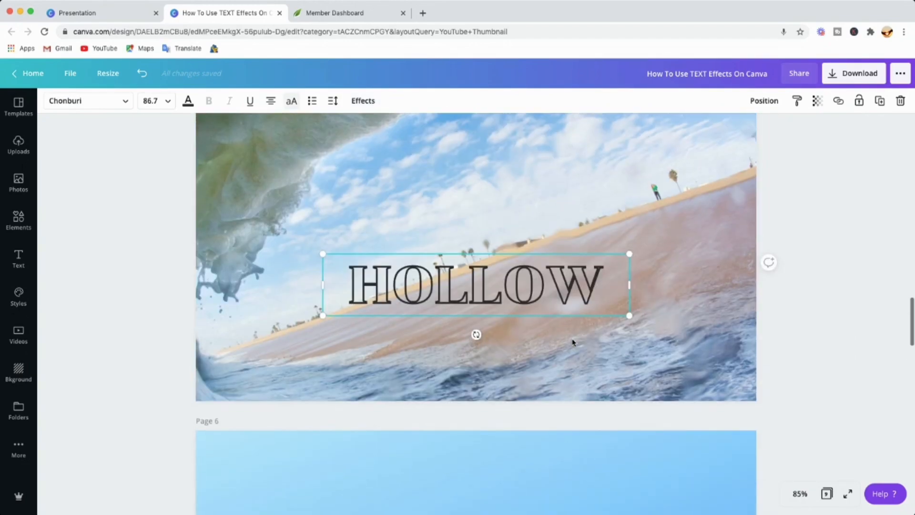
scroll(572, 343, up, 3)
click(565, 362)
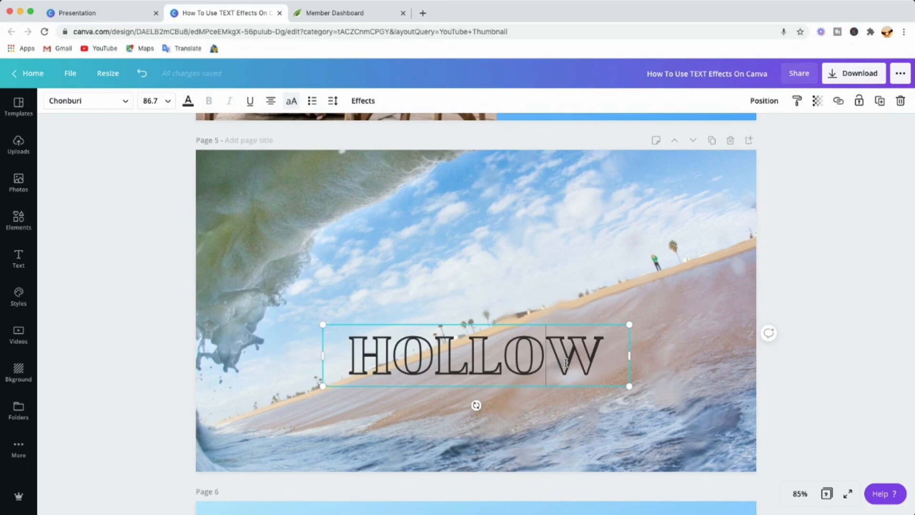
click(370, 101)
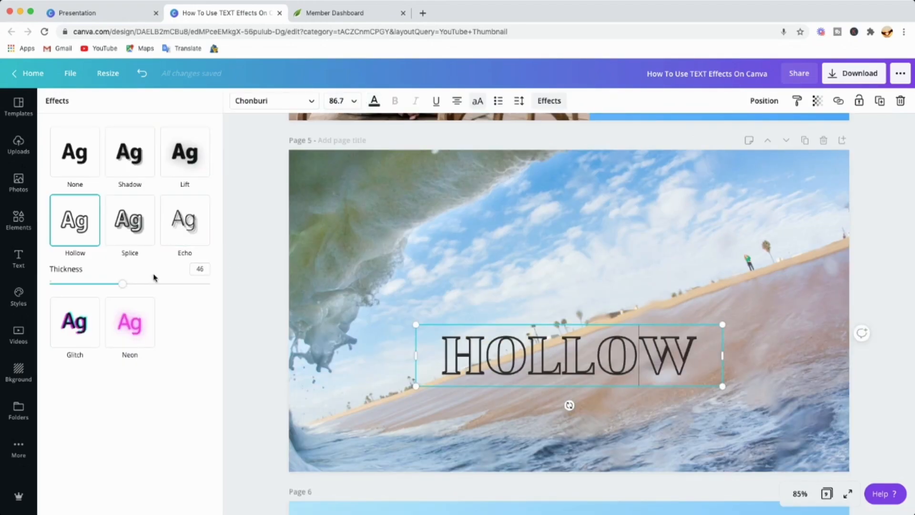
drag(122, 283, 129, 283)
mouse_move(129, 283)
mouse_down()
mouse_move(29, 282)
mouse_move(212, 286)
mouse_move(125, 285)
mouse_move(145, 286)
mouse_up()
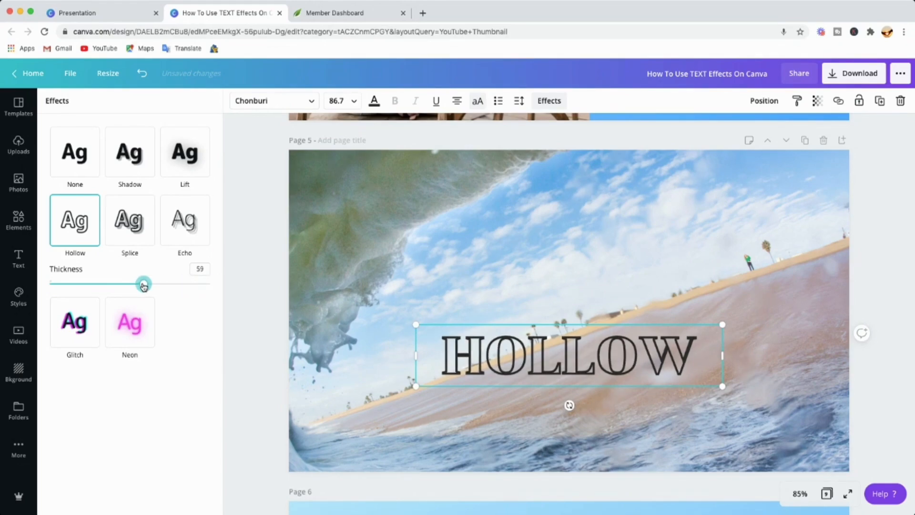
click(228, 317)
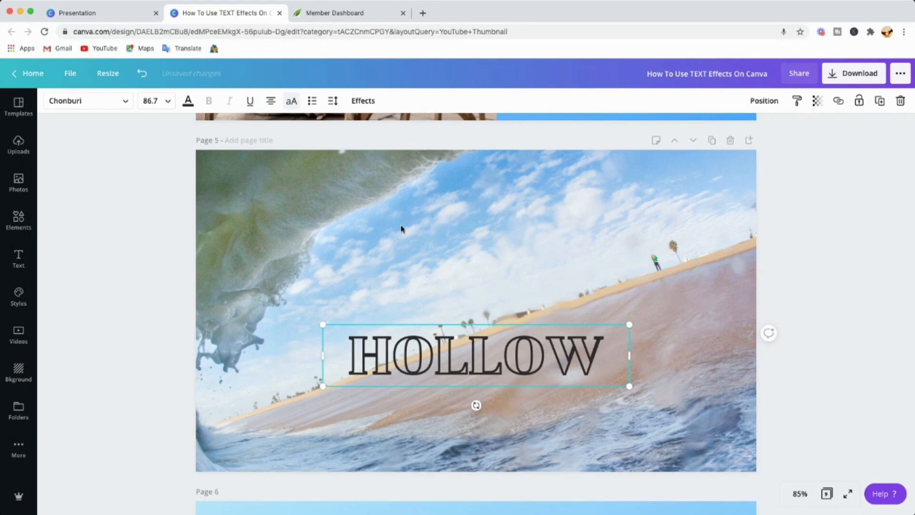
Reapply the Splice effect to the SPLICE text on page 6 with thickness 42, offset 84 and direction 99
scroll(401, 228, down, 6)
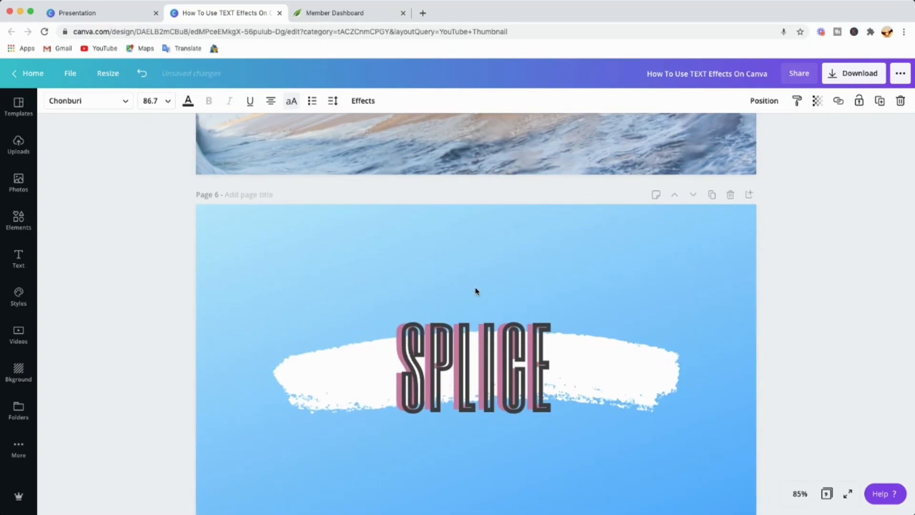
click(447, 336)
scroll(447, 336, down, 1)
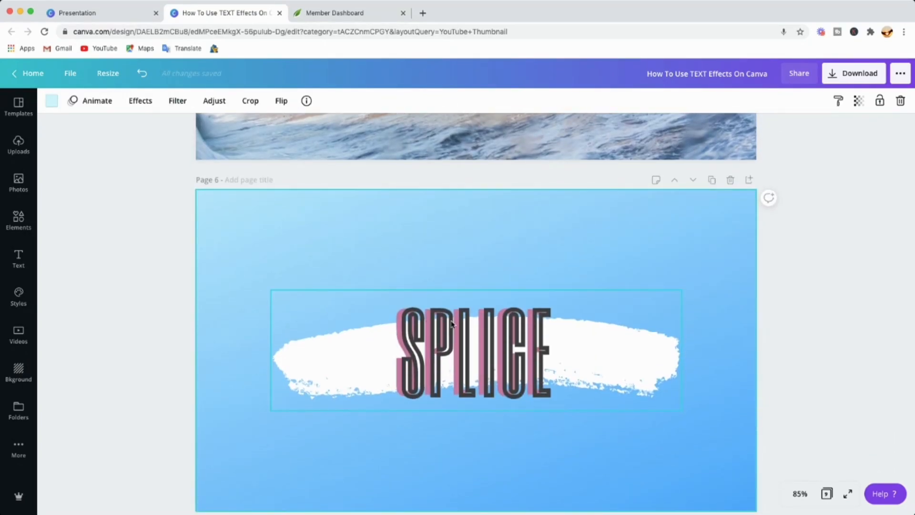
click(452, 324)
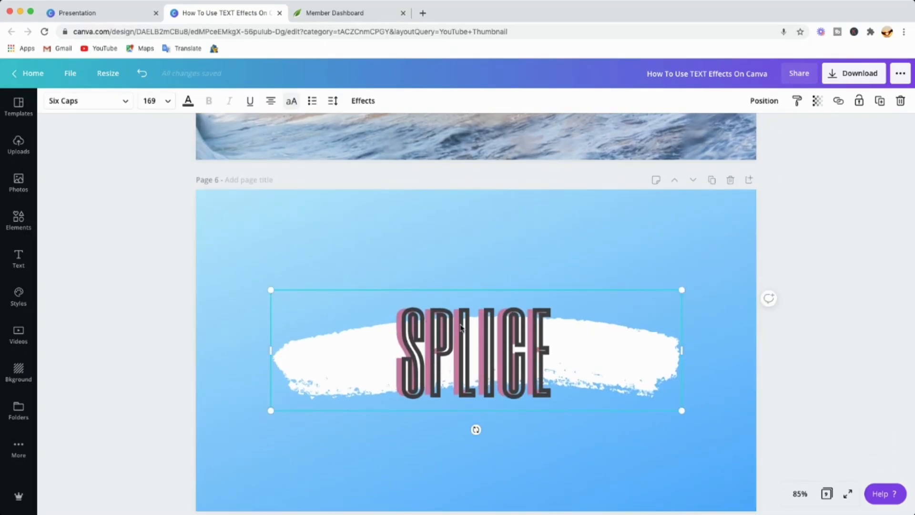
click(363, 101)
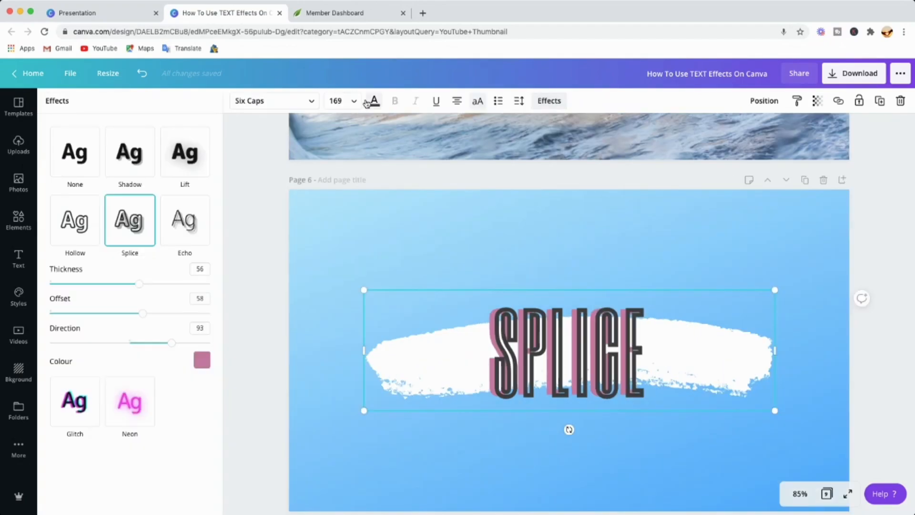
click(137, 225)
mouse_move(133, 289)
mouse_down()
mouse_move(76, 289)
mouse_move(210, 286)
mouse_move(110, 288)
mouse_move(81, 313)
mouse_move(57, 313)
mouse_move(239, 312)
mouse_move(183, 313)
mouse_up()
drag(110, 343, 175, 346)
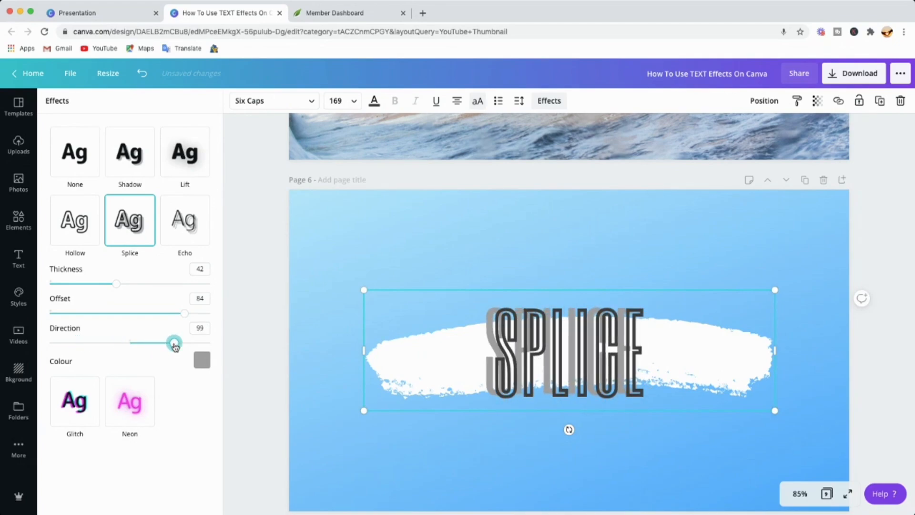
Try teal, dark grey and peach as the Splice effect's colour, and settle on the custom colour #A86252
click(201, 359)
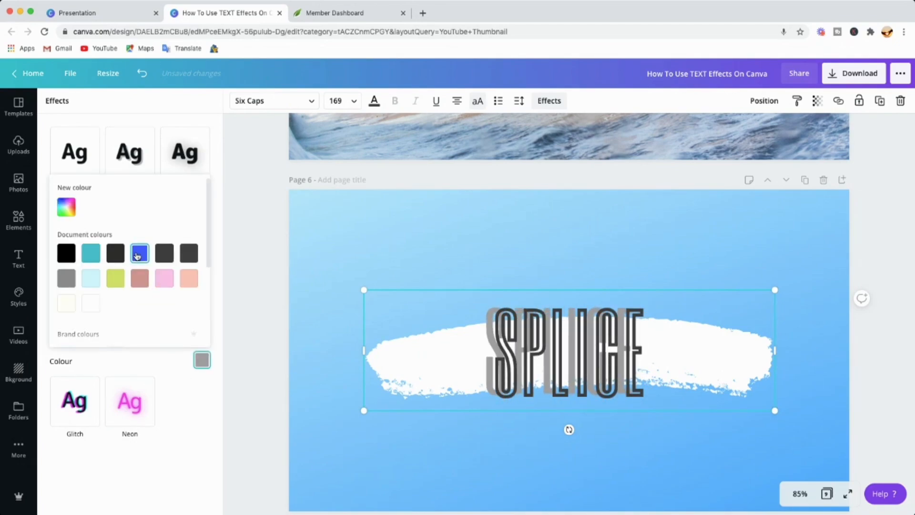
click(91, 254)
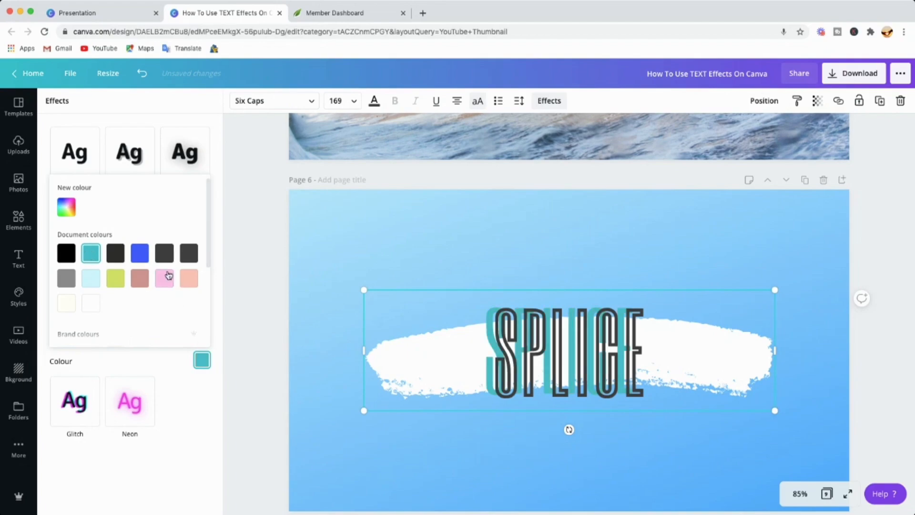
click(142, 276)
click(165, 255)
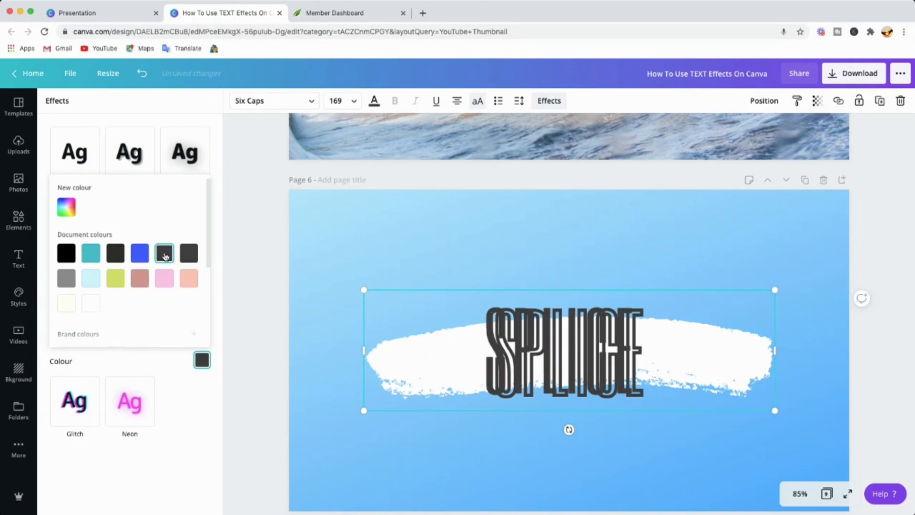
click(164, 278)
click(189, 277)
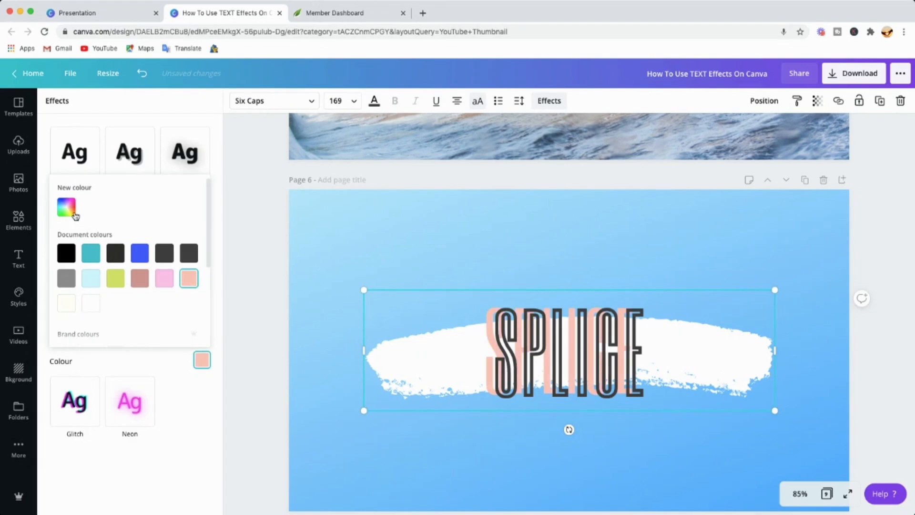
click(66, 207)
click(128, 245)
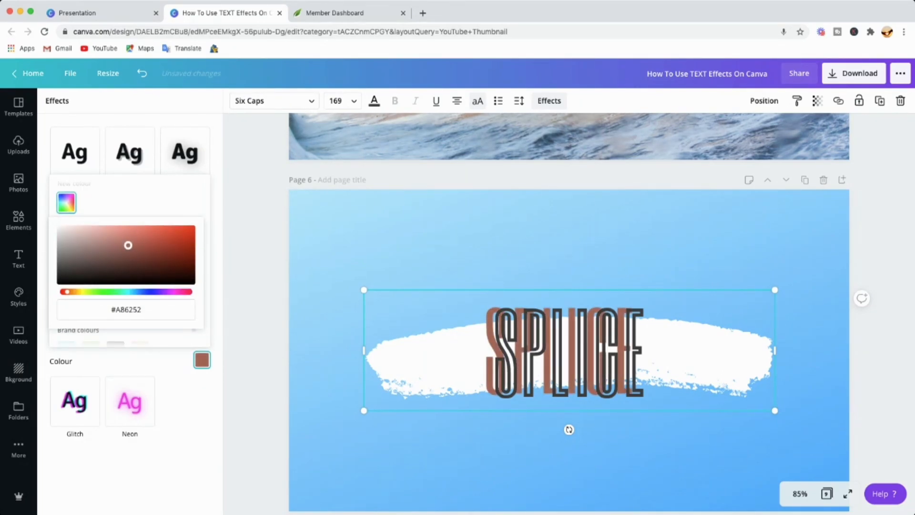
click(213, 278)
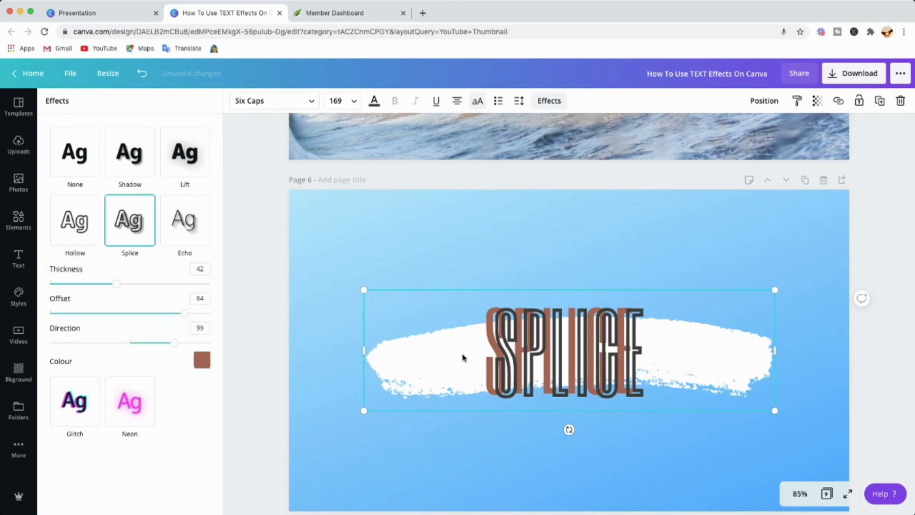
Reapply the Echo effect to the ECHO text on page 7 and set its offset to 35 and direction to 151
scroll(450, 327, down, 10)
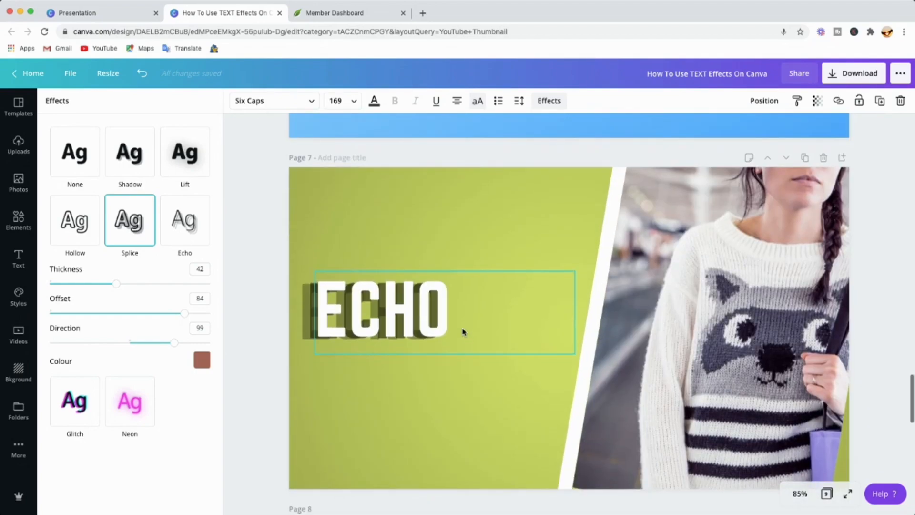
click(463, 331)
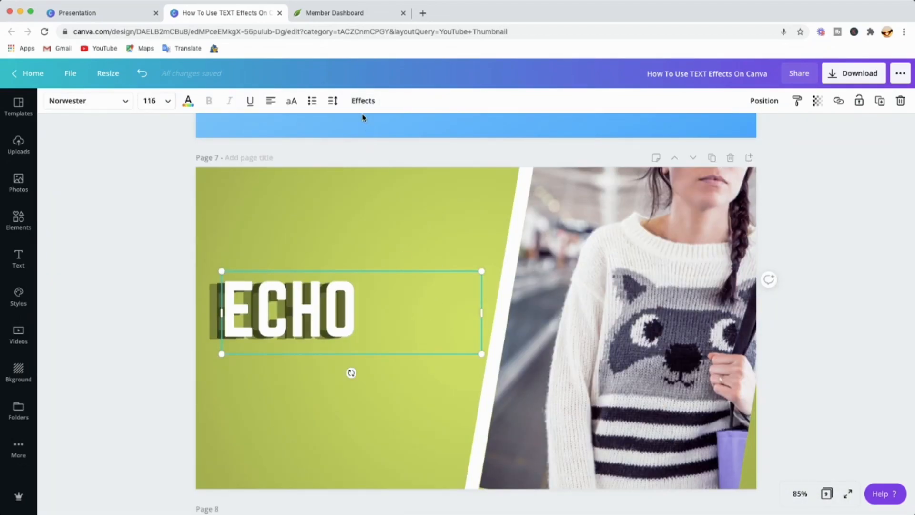
click(363, 102)
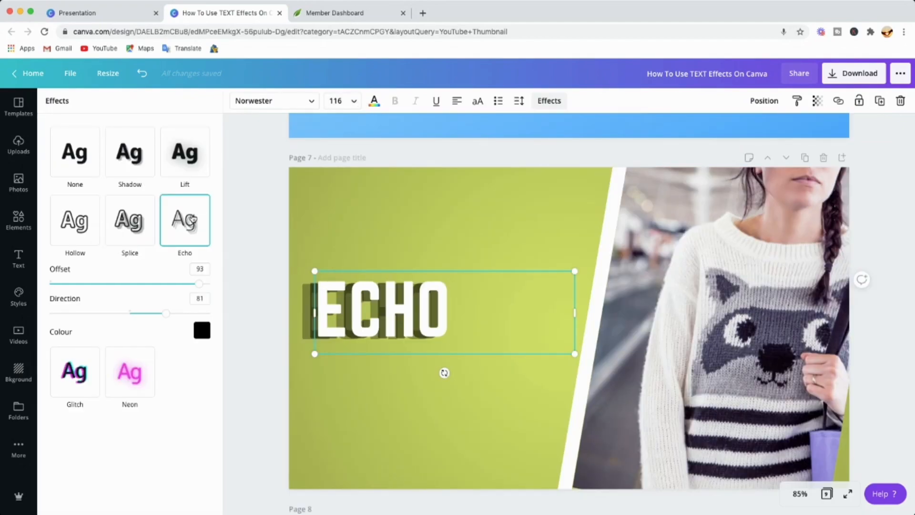
click(188, 230)
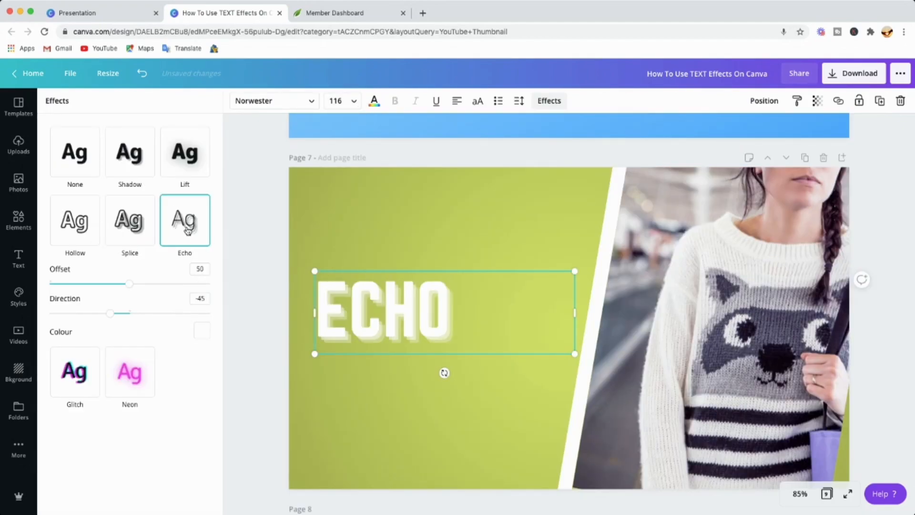
drag(130, 287, 198, 317)
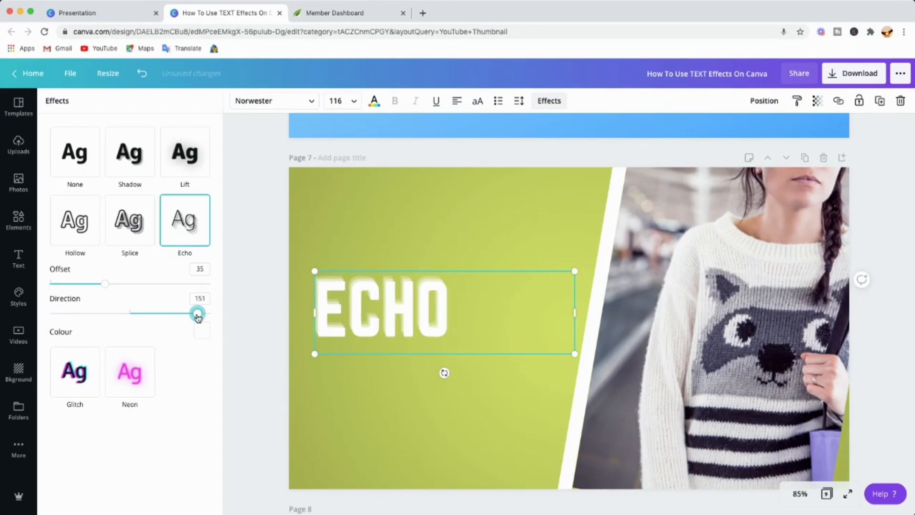
Set the Echo effect's colour to black for the ECHO text
click(201, 332)
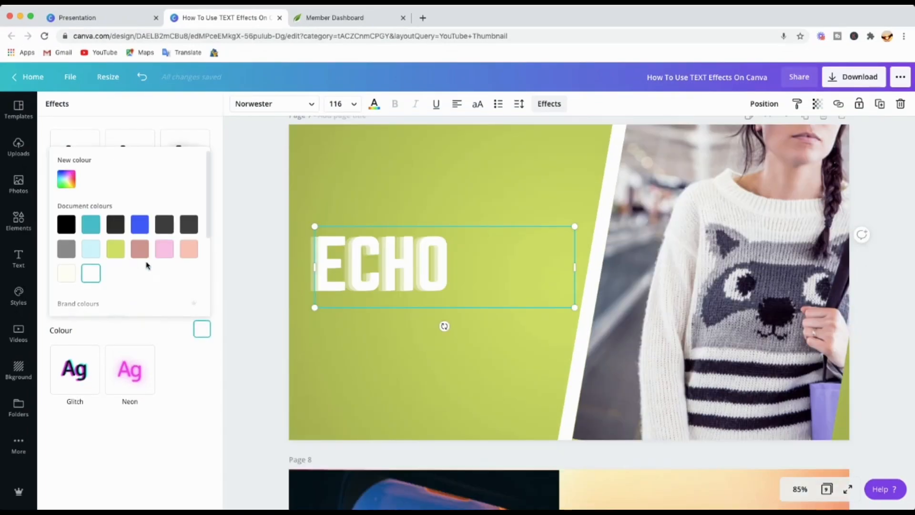
click(66, 224)
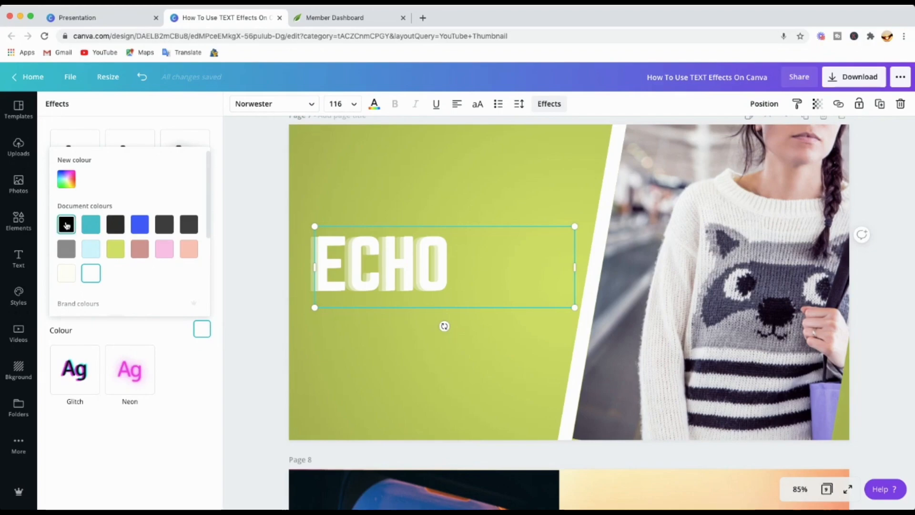
click(347, 167)
Change page 7's background from the green gradient to the light blue document colour
click(344, 170)
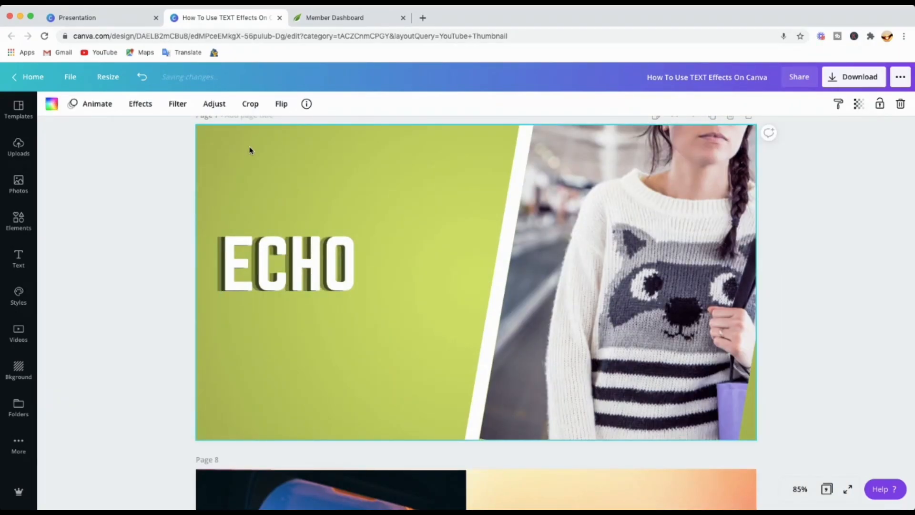
click(52, 104)
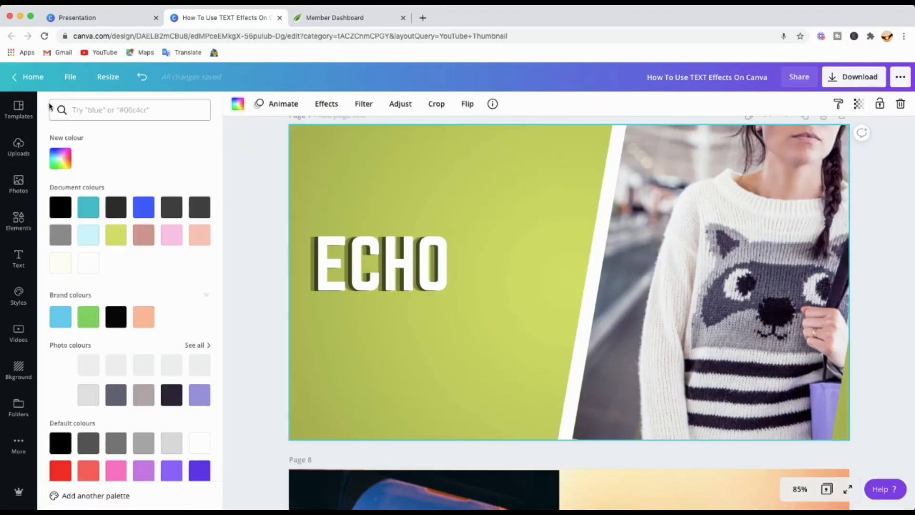
click(89, 236)
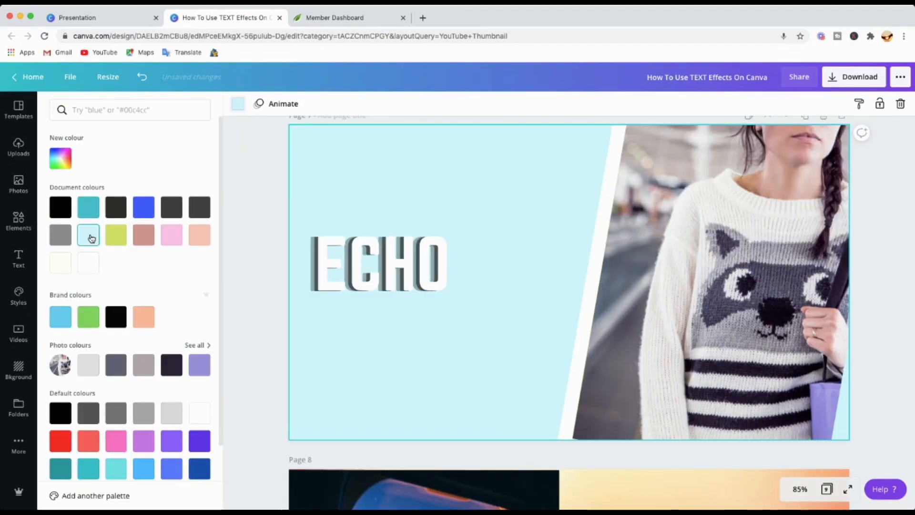
Reapply the Echo effect to the ECHO text, increase its offset, shift its direction and make the echo colour black
click(407, 265)
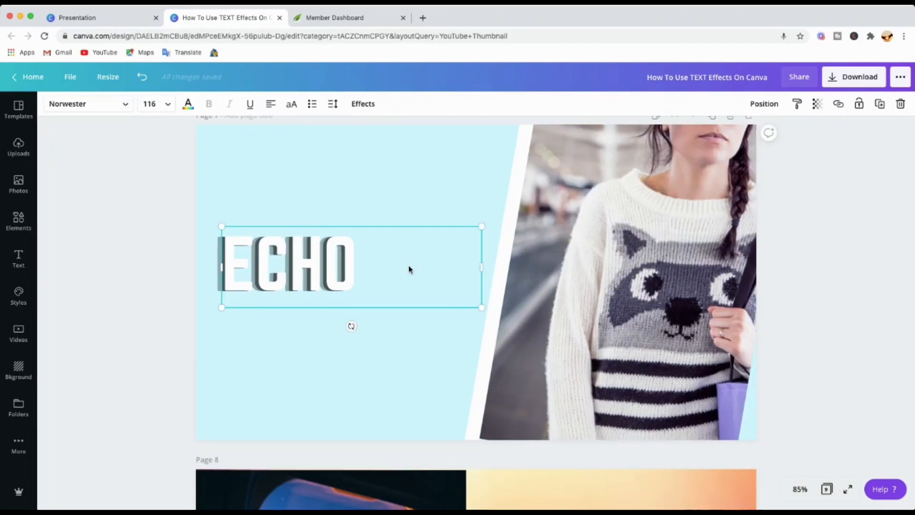
click(361, 103)
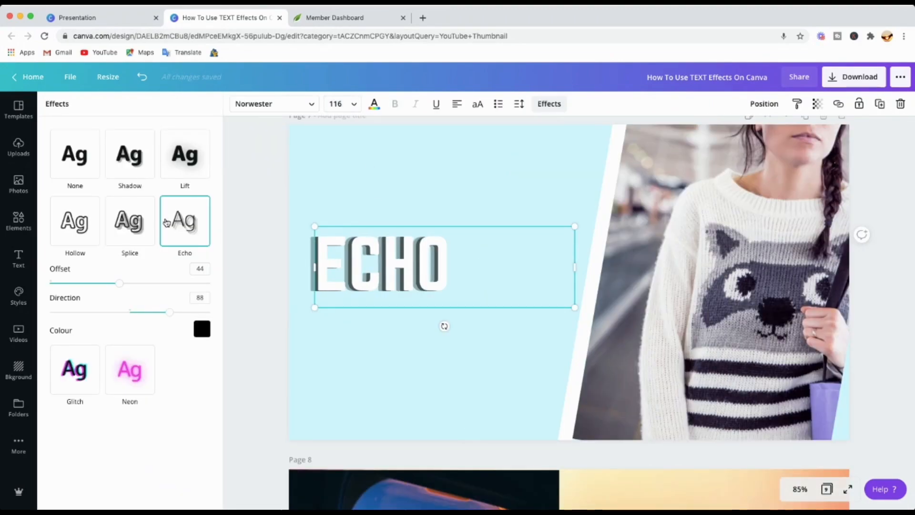
click(185, 234)
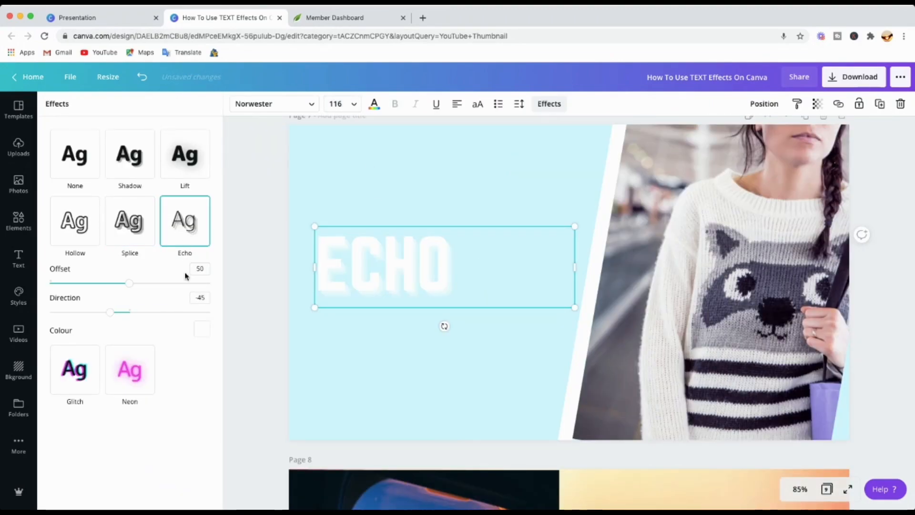
drag(128, 286, 166, 284)
drag(111, 313, 170, 313)
click(201, 329)
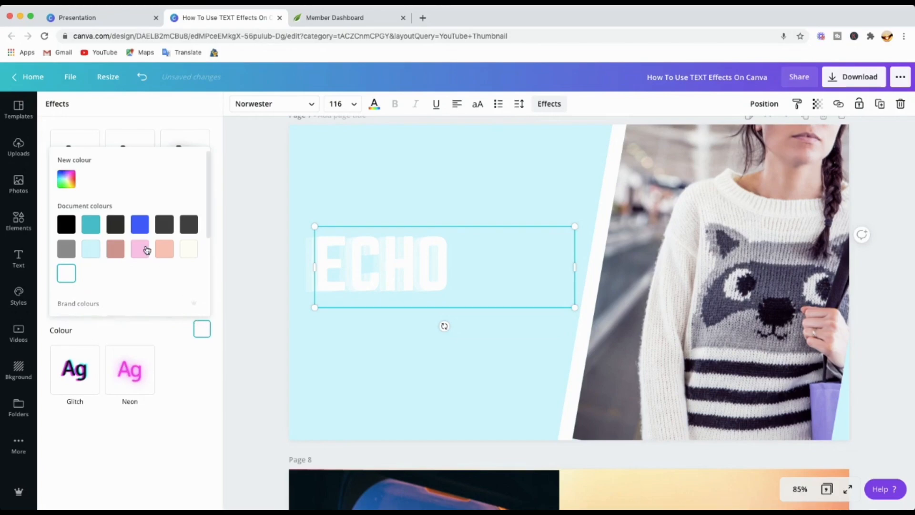
click(63, 222)
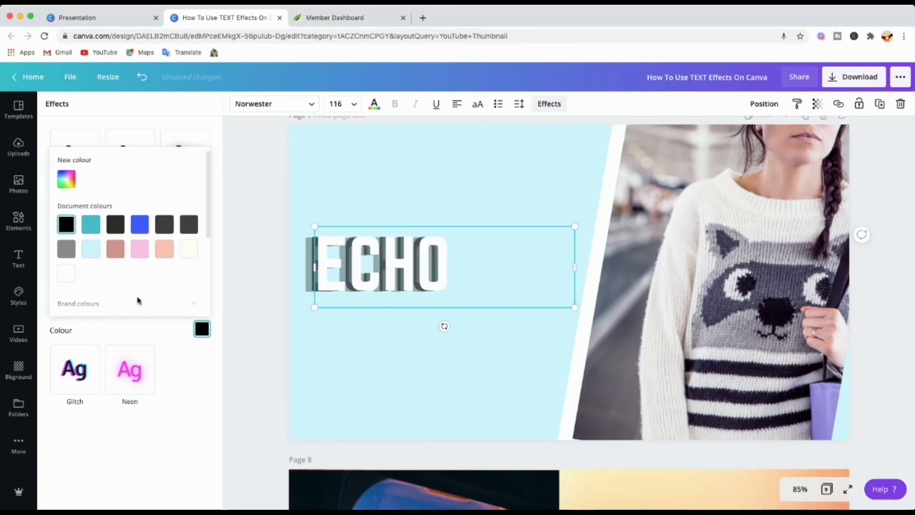
Set the ECHO text's echo offset to 91 and its direction to -122
click(159, 342)
drag(164, 282, 196, 284)
drag(171, 316, 76, 307)
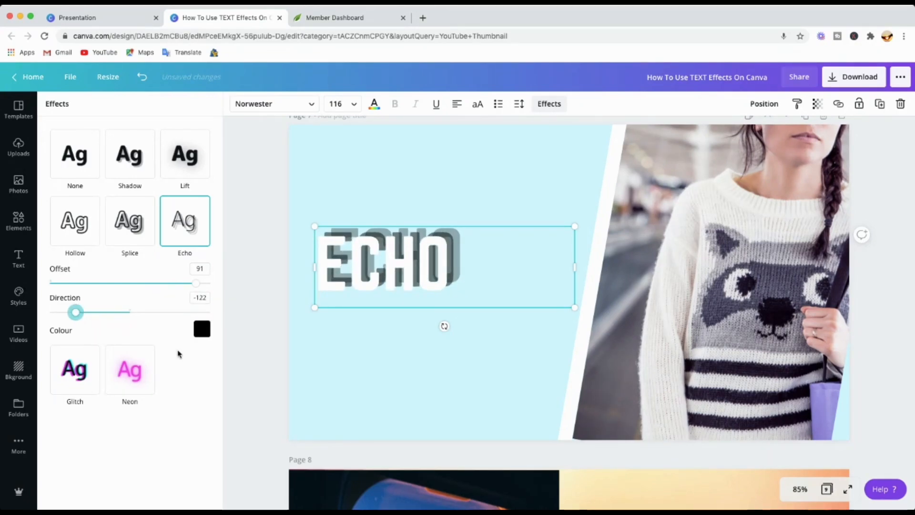
click(253, 340)
Reapply the Glitch effect to the GLITCH text on page 8 with offset 47 and direction -180
scroll(409, 393, down, 3)
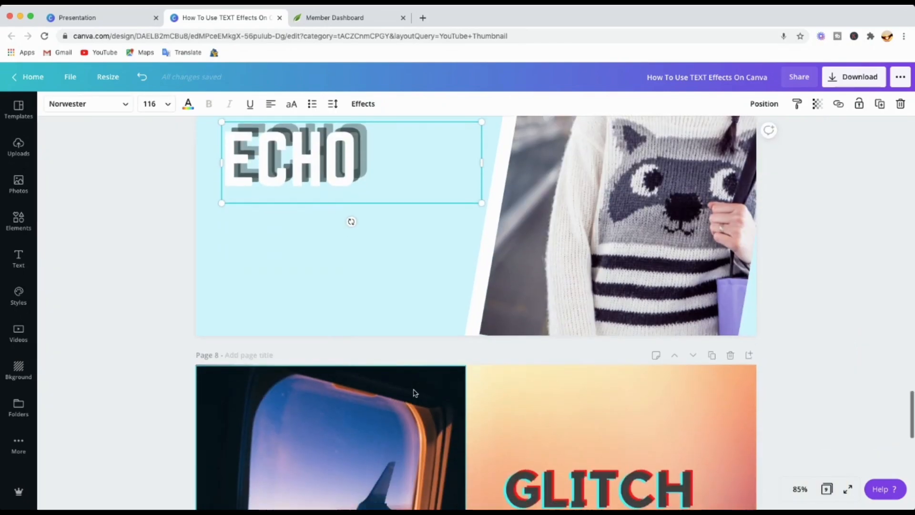
scroll(507, 382, down, 2)
click(495, 384)
click(566, 377)
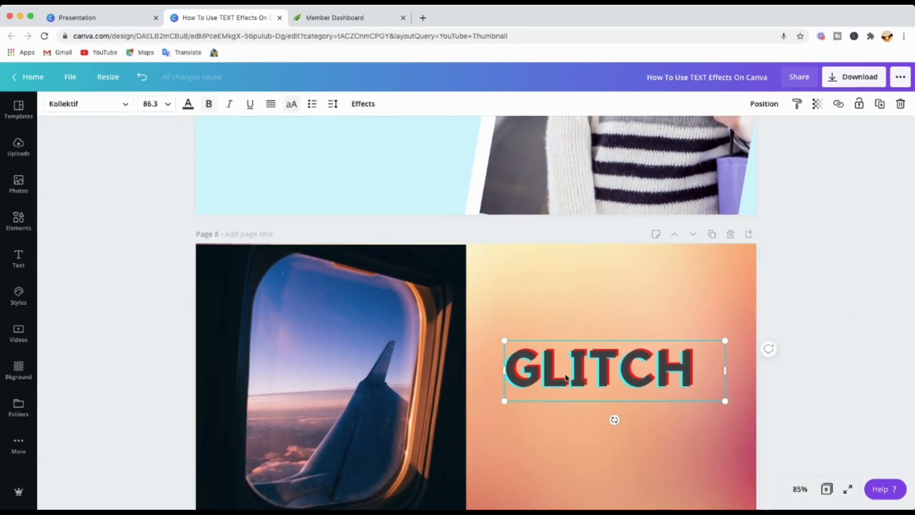
click(364, 103)
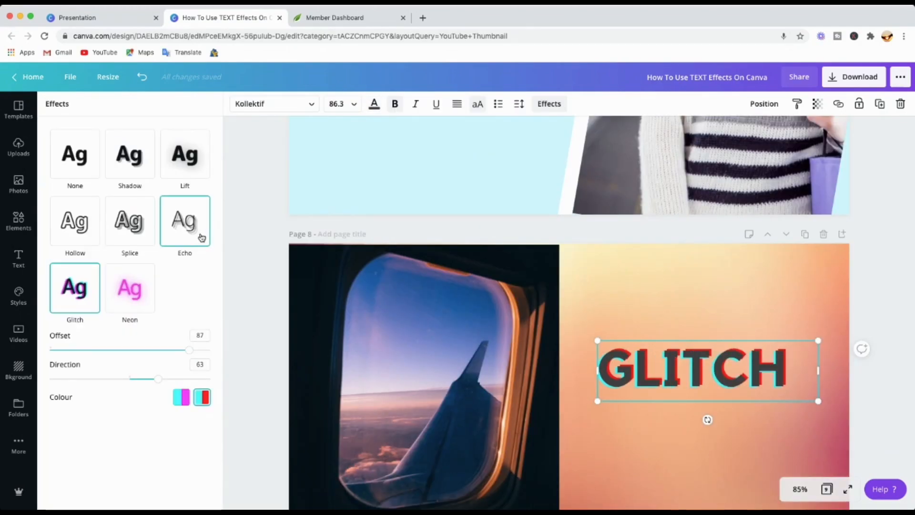
click(82, 297)
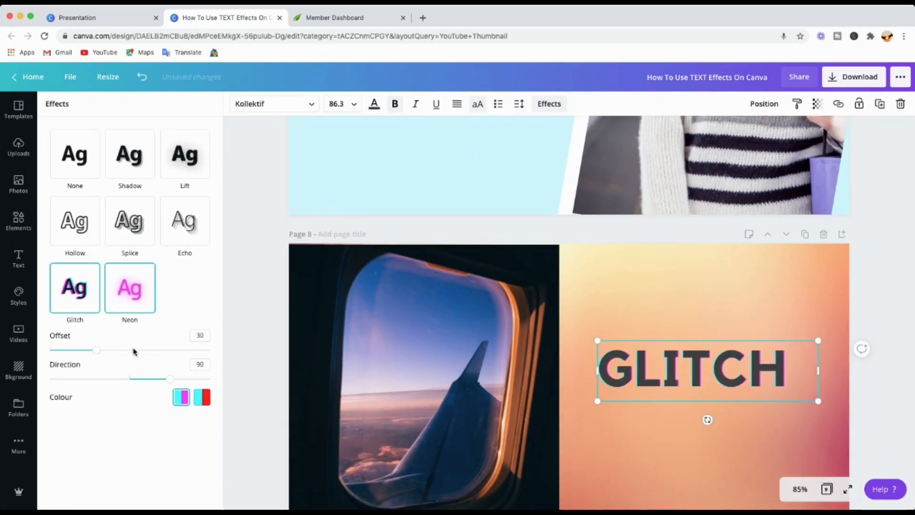
drag(91, 351, 125, 349)
drag(168, 382, 50, 379)
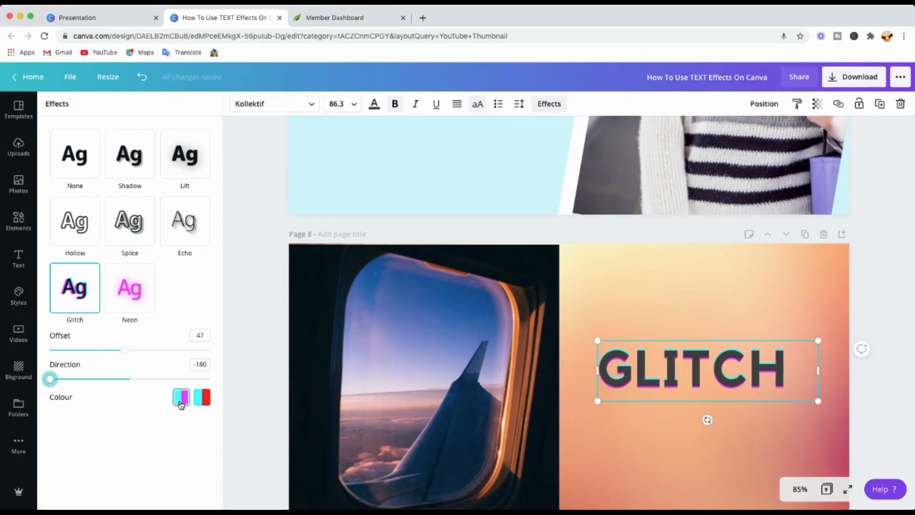
Switch the Glitch effect to the cyan and red colour pair, and increase both its direction and offset
click(200, 403)
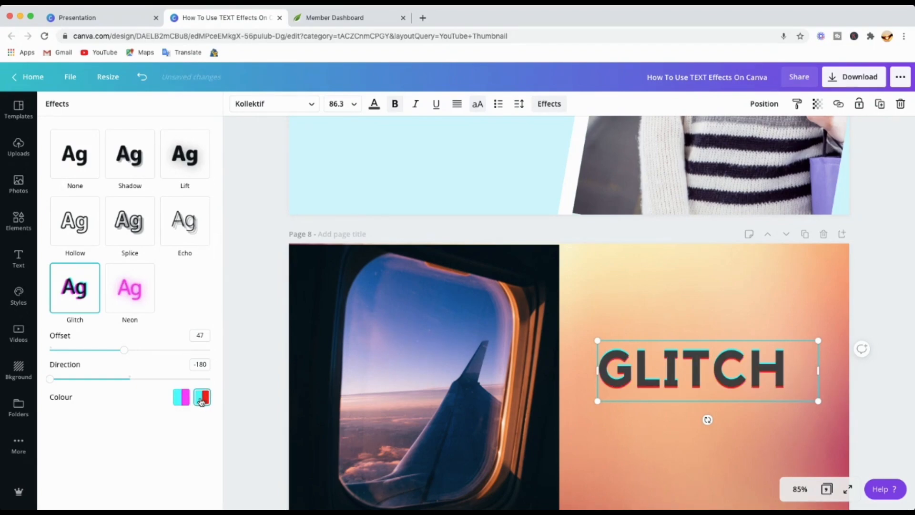
drag(51, 381, 179, 381)
drag(124, 352, 163, 352)
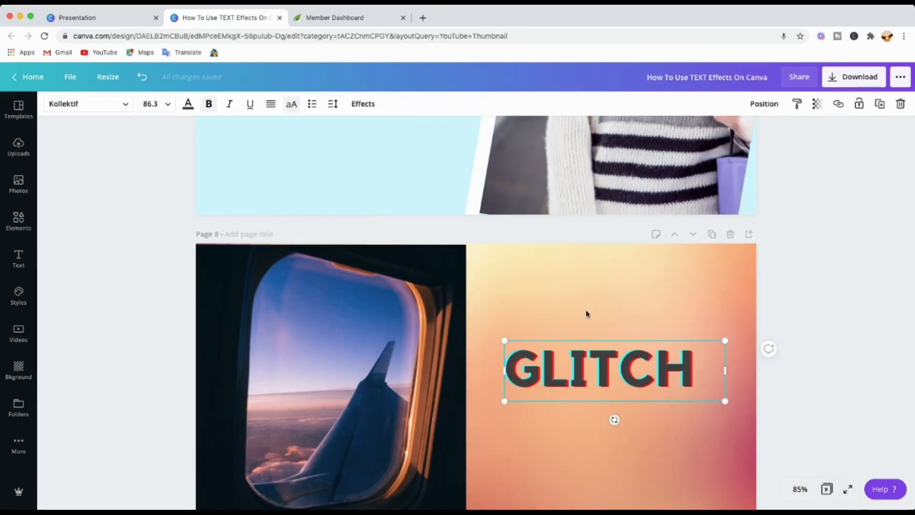
Reapply the Neon effect to the NEON text on page 9 and set its intensity to 59
scroll(548, 361, down, 5)
scroll(549, 362, down, 3)
click(494, 302)
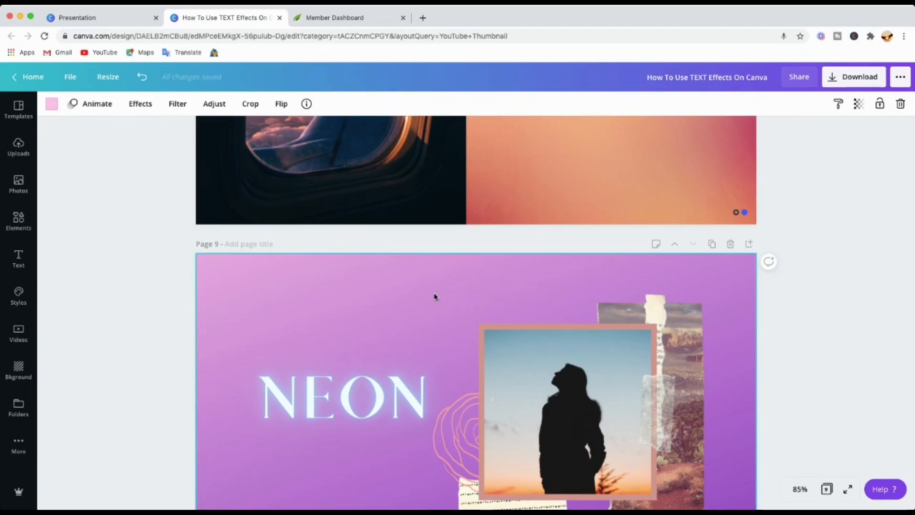
click(390, 409)
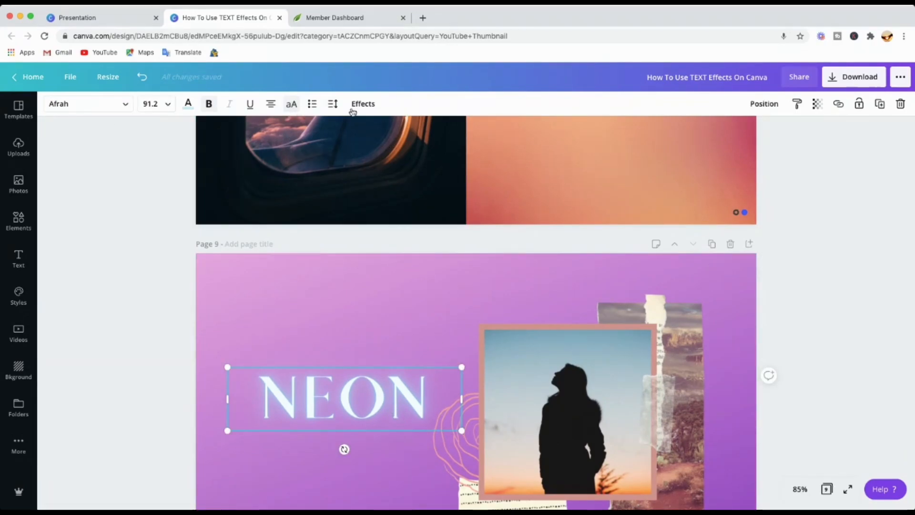
click(363, 104)
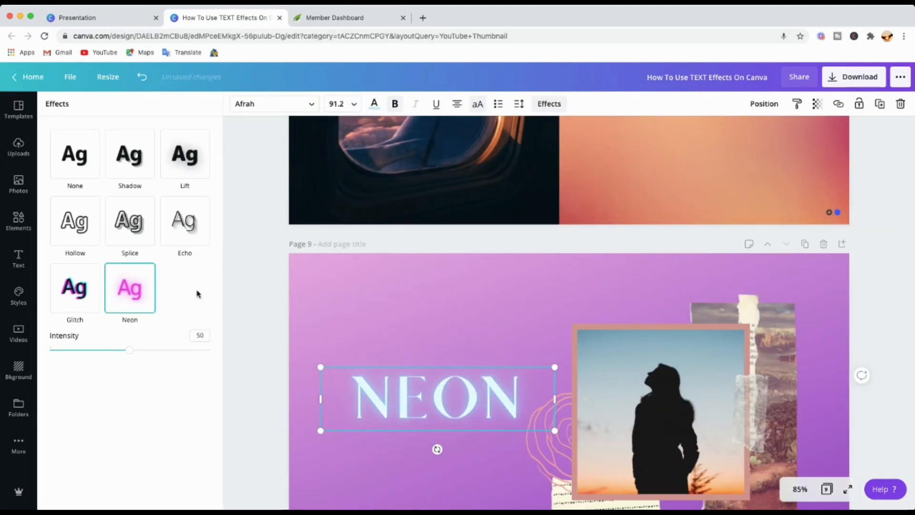
scroll(513, 346, down, 3)
mouse_move(132, 353)
mouse_down()
mouse_move(55, 350)
mouse_move(210, 350)
mouse_move(150, 352)
mouse_up()
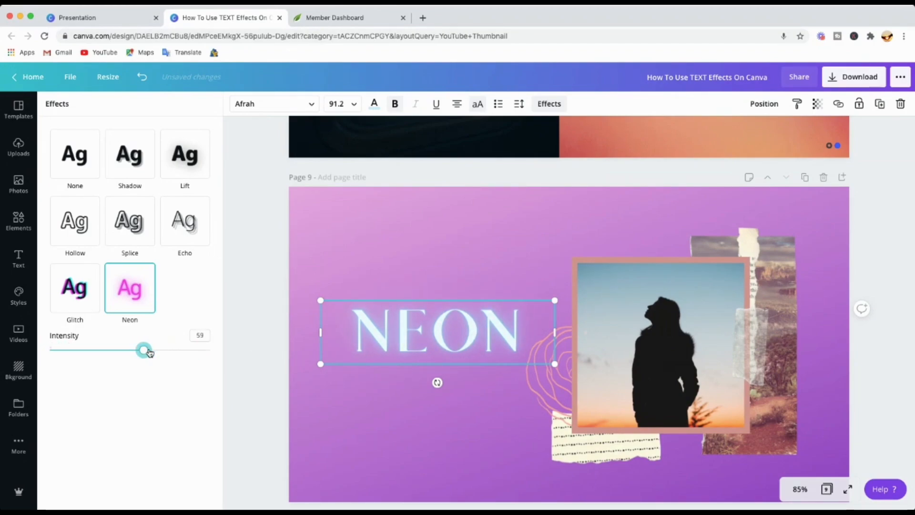
click(404, 222)
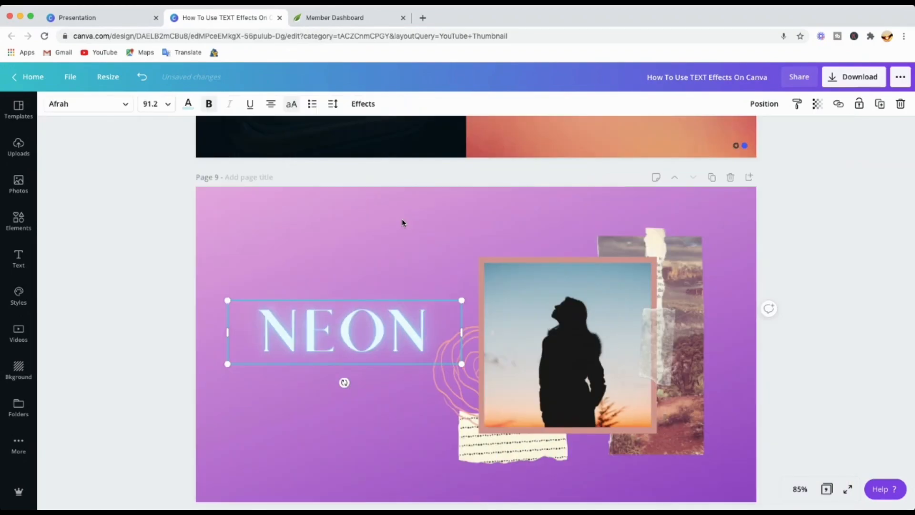
click(188, 104)
click(370, 236)
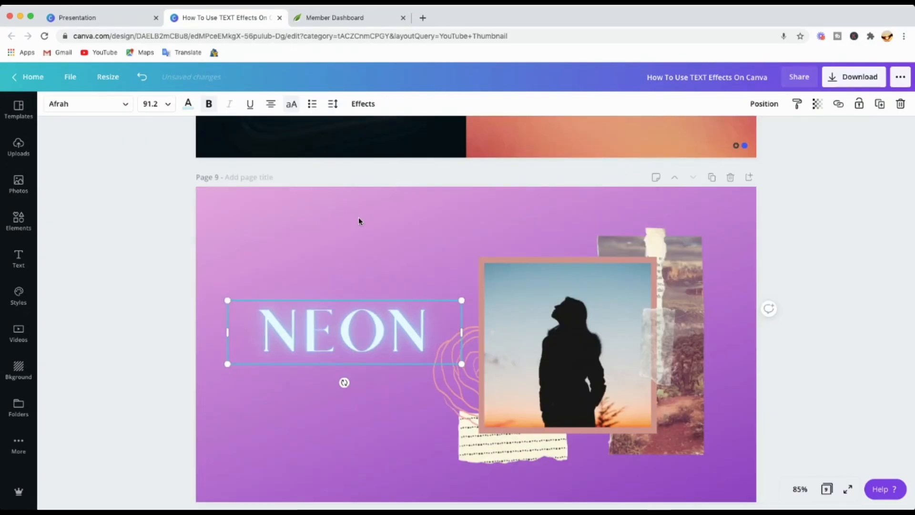
Change the pink colour in page 9's gradient background to the light peach document colour
click(287, 199)
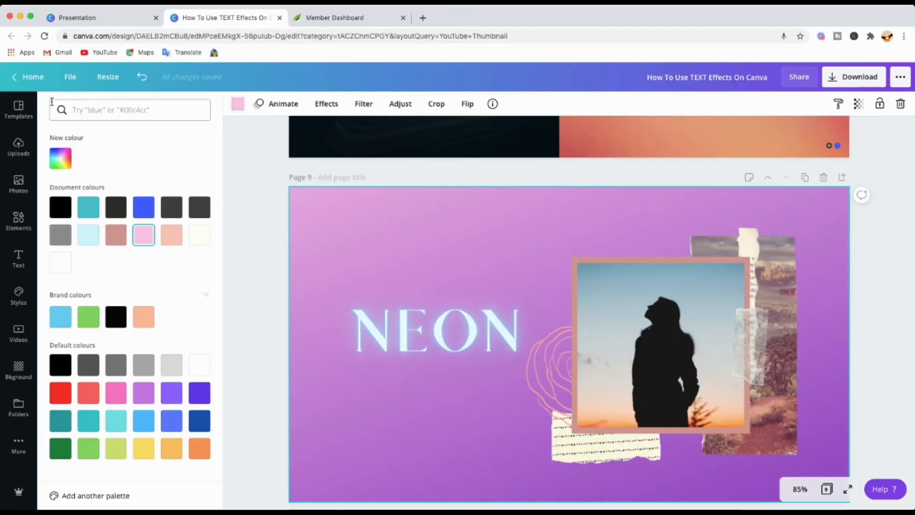
click(51, 104)
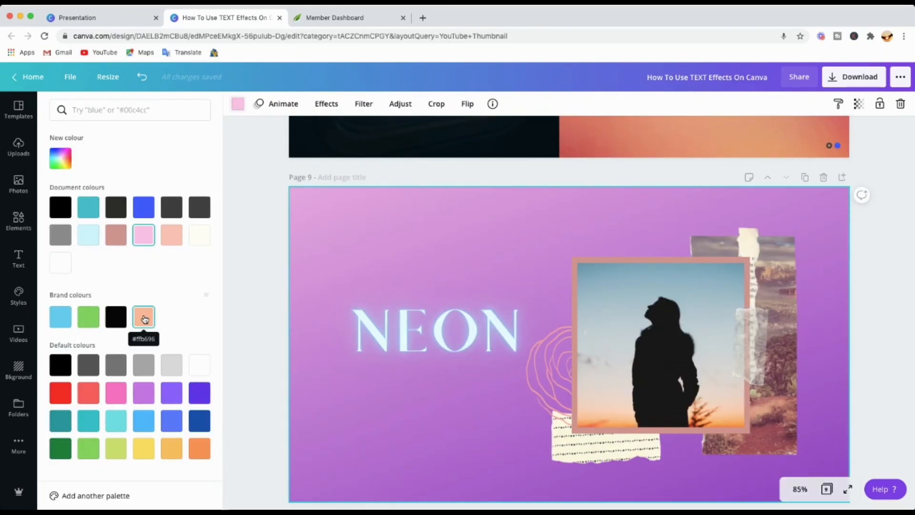
click(175, 233)
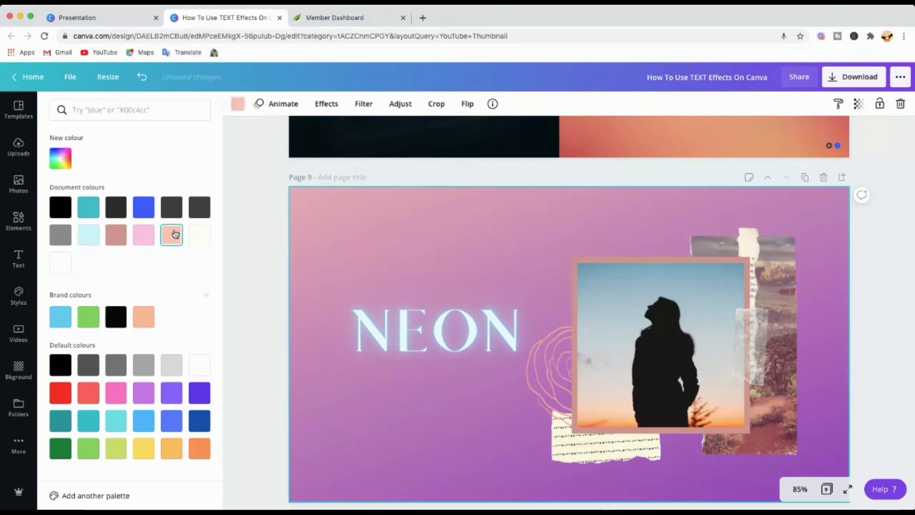
Raise the intensity of the NEON text's Neon effect to 79
click(408, 322)
click(363, 103)
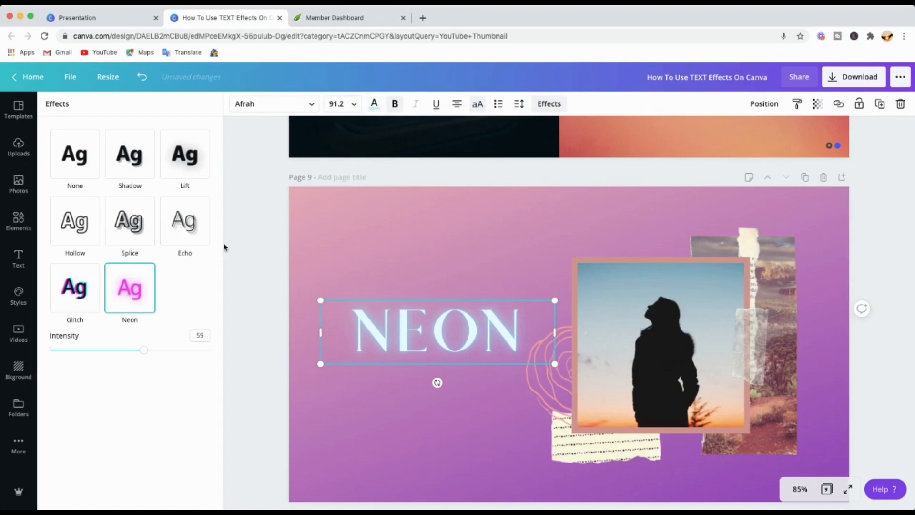
drag(143, 349, 174, 350)
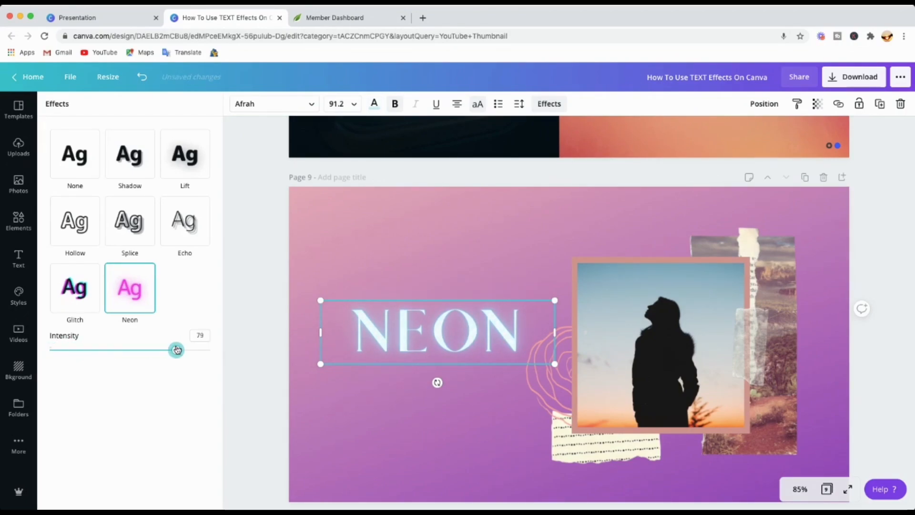
Try dark grey and teal on the NEON text, settle on the green brand colour, and lower its Neon intensity
scroll(423, 328, up, 1)
click(432, 324)
click(374, 103)
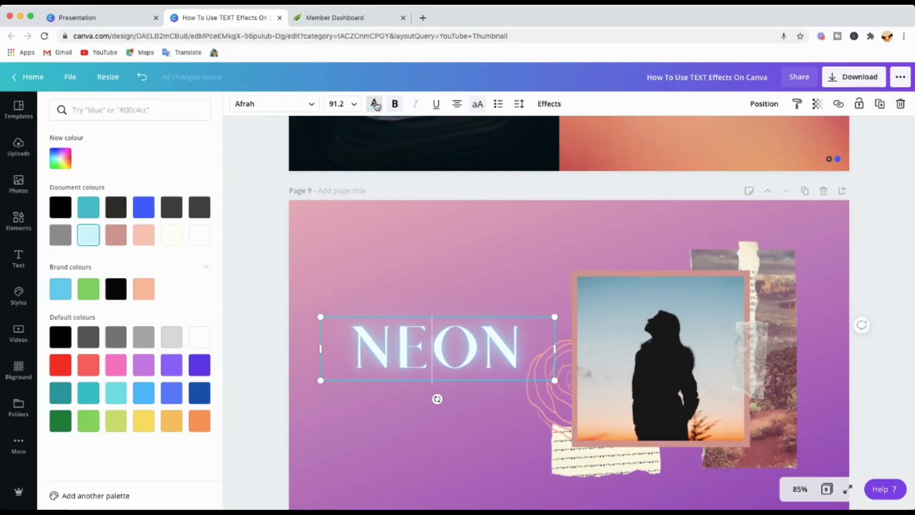
click(116, 206)
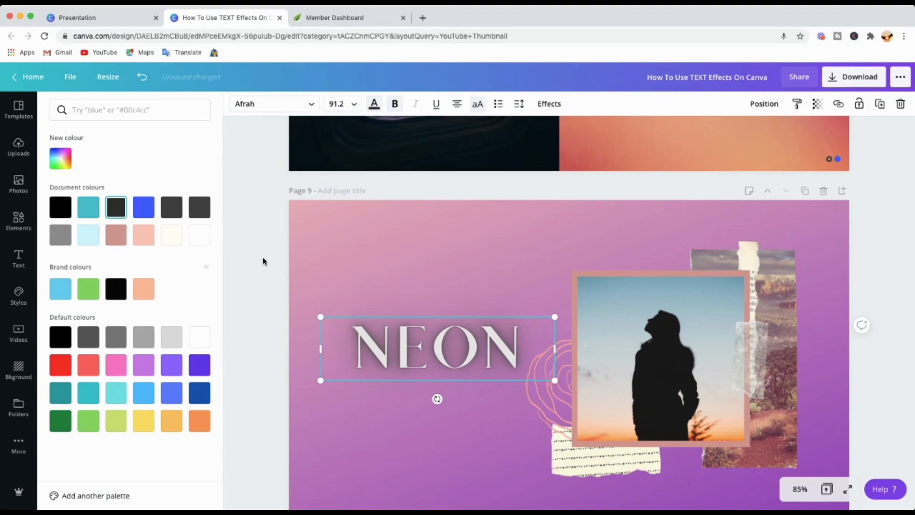
click(88, 206)
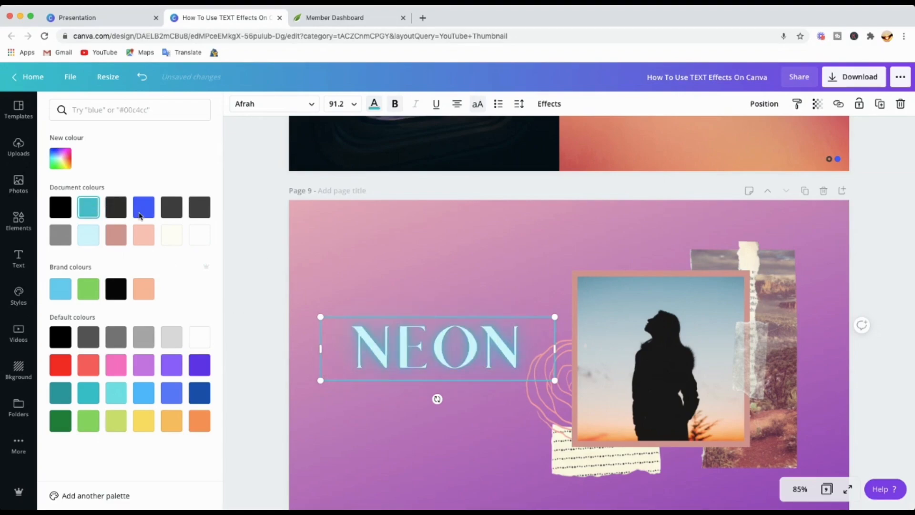
click(89, 291)
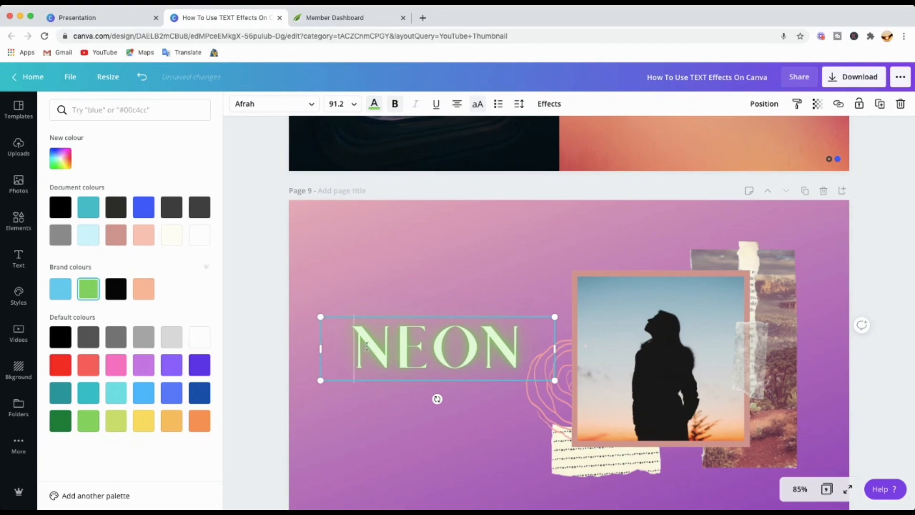
click(549, 103)
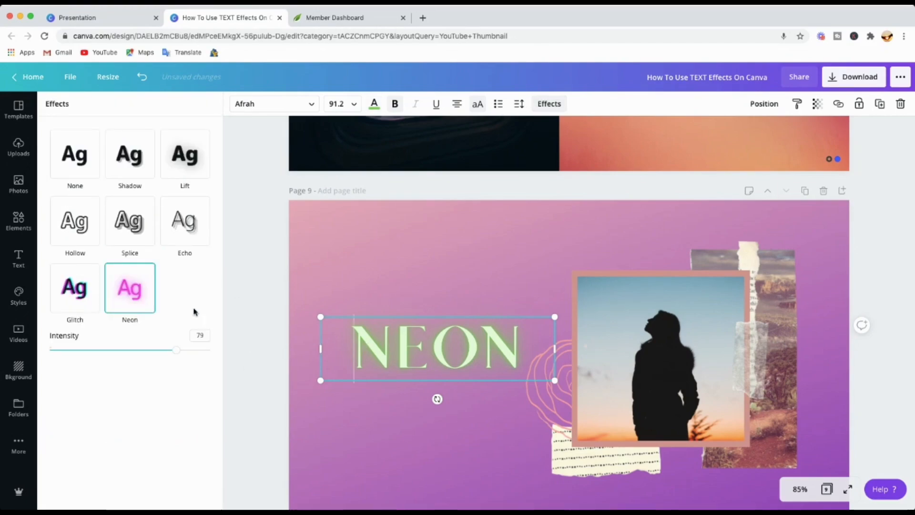
drag(177, 350, 75, 349)
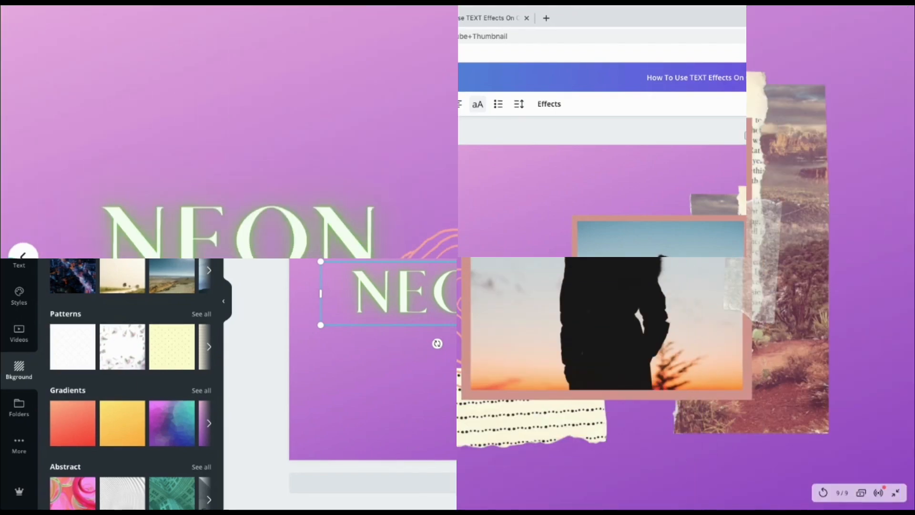
Page backwards through the full-screen presentation from page 9 to page 1 to review the text effects
click(21, 260)
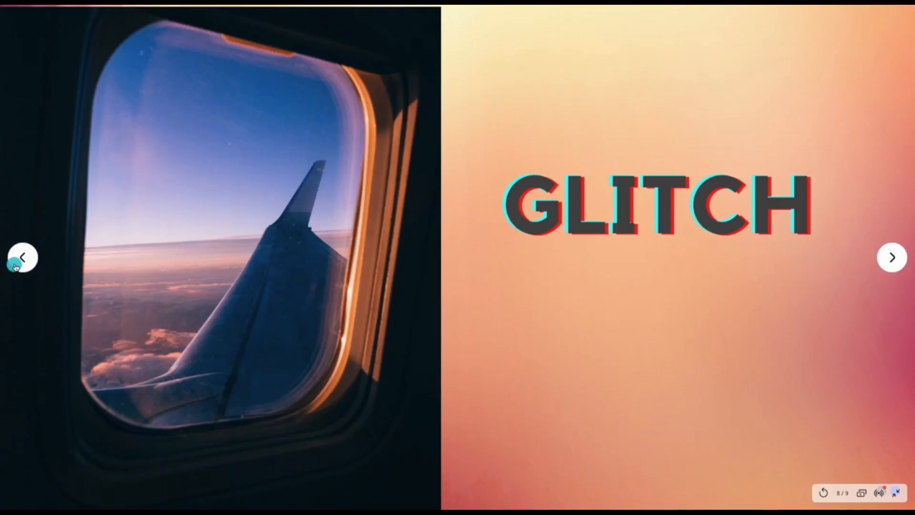
click(21, 258)
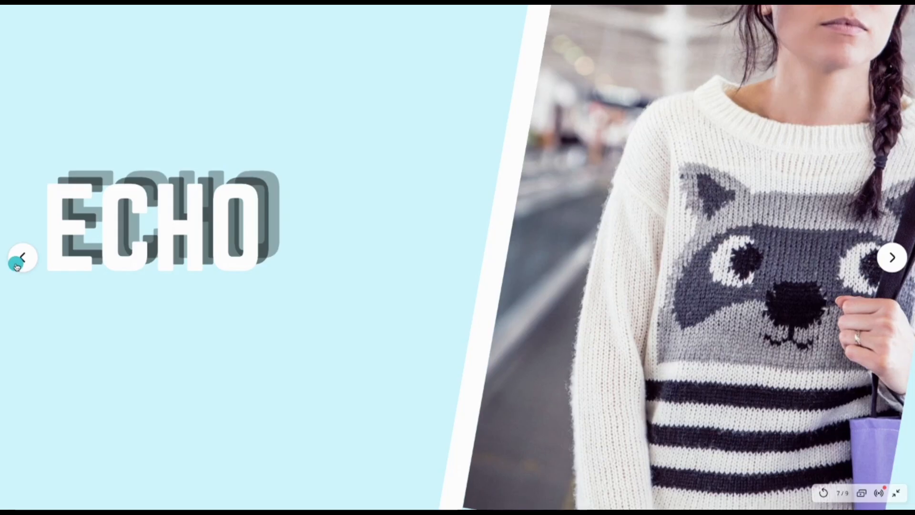
click(22, 259)
click(17, 267)
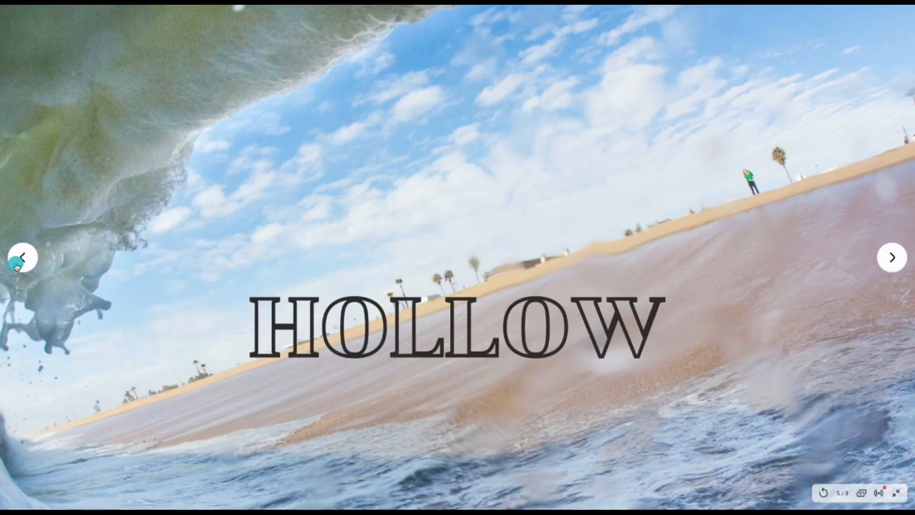
click(17, 267)
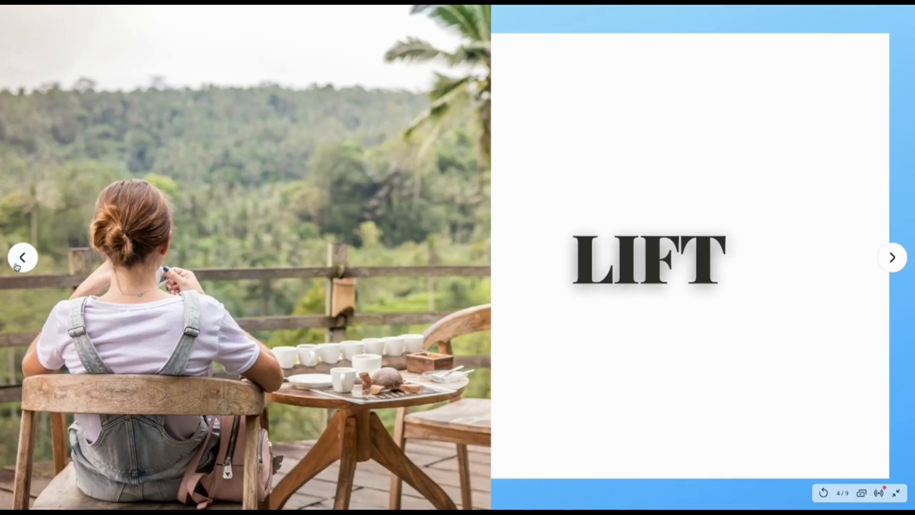
click(17, 266)
click(17, 267)
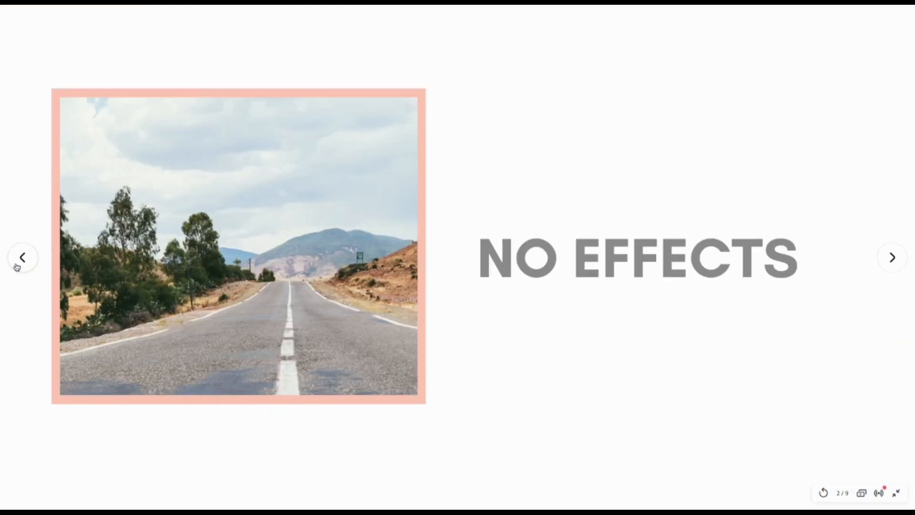
click(17, 267)
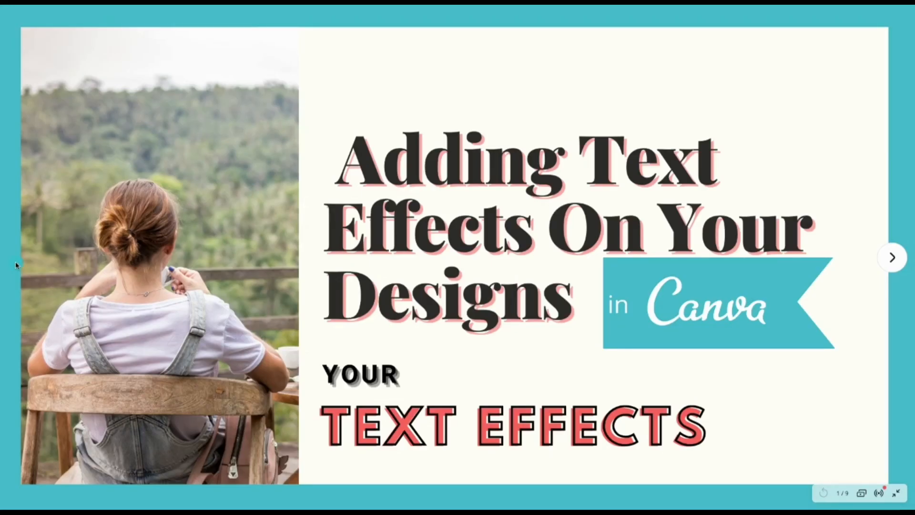